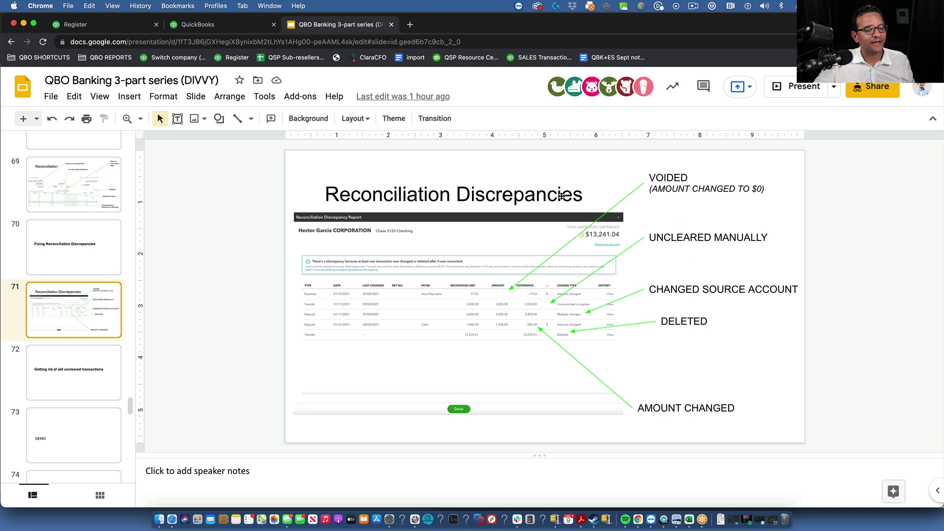
Step: Switch to QuickBooks and open the Reconcile page to check the beginning balance of the Chase 8208 account
click(197, 24)
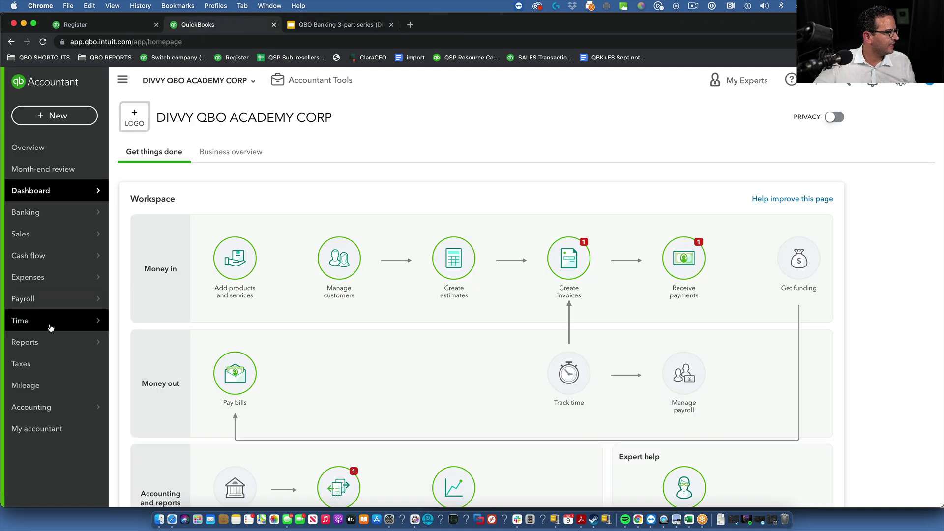
click(899, 83)
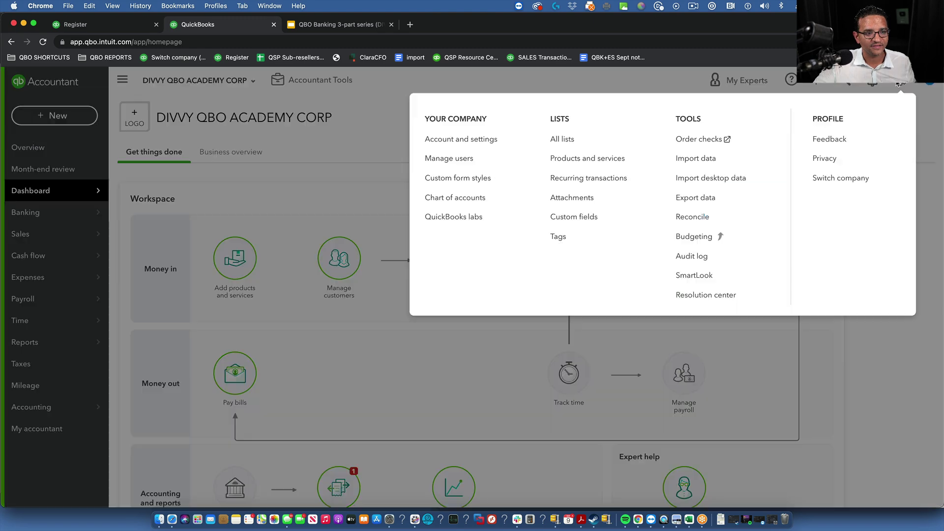
click(698, 219)
scroll(441, 372, down, 3)
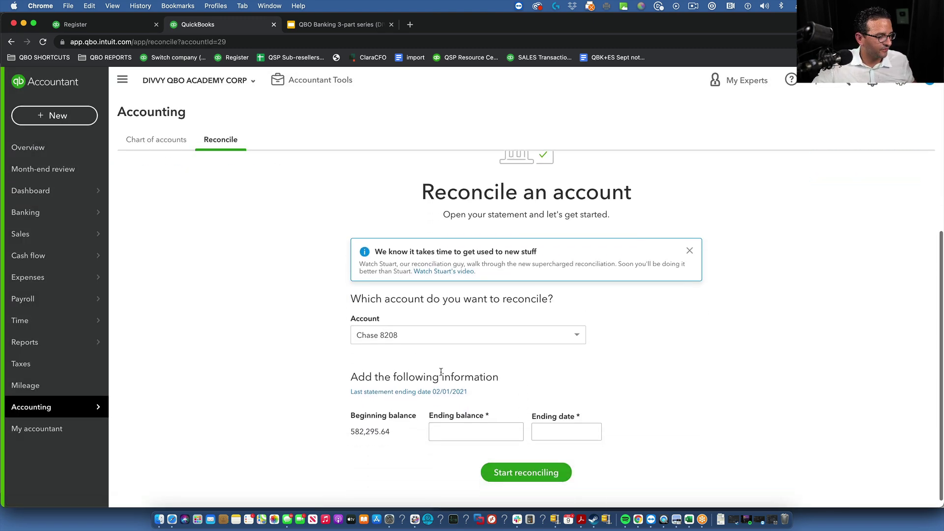
scroll(371, 423, down, 1)
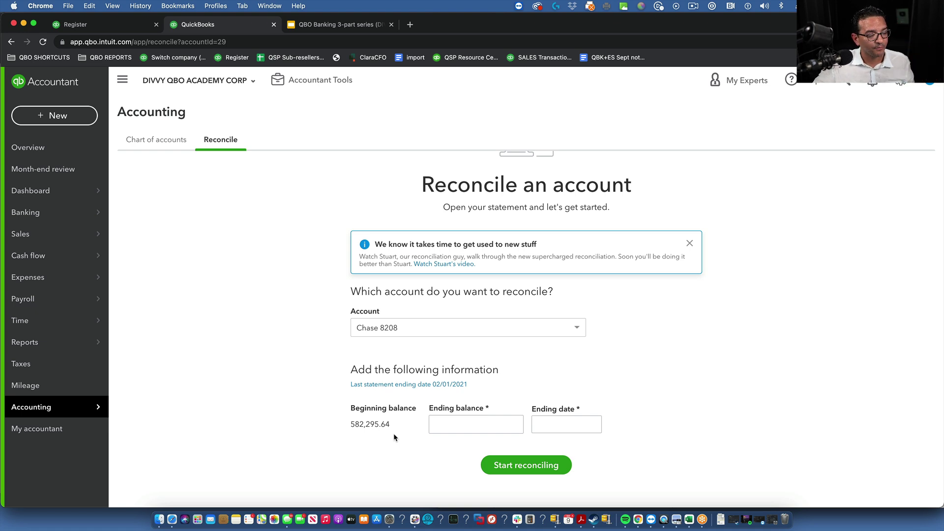
Step: Switch to the account register and display the bank register for Chase 8208
click(101, 26)
click(235, 169)
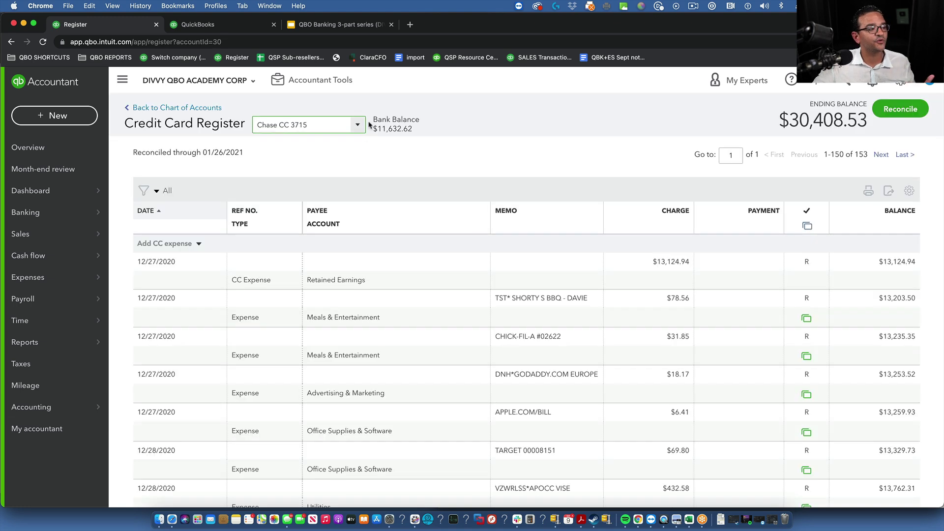
click(293, 125)
scroll(293, 143, up, 2)
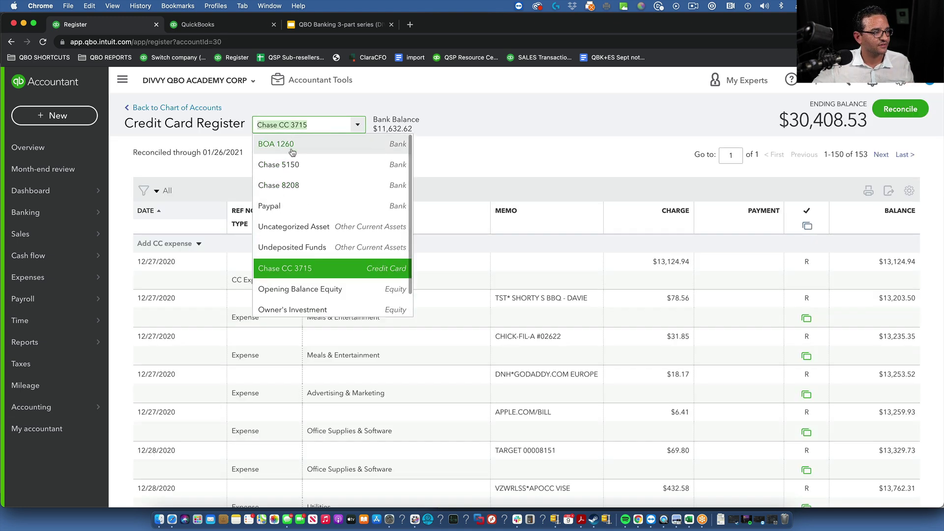
click(295, 185)
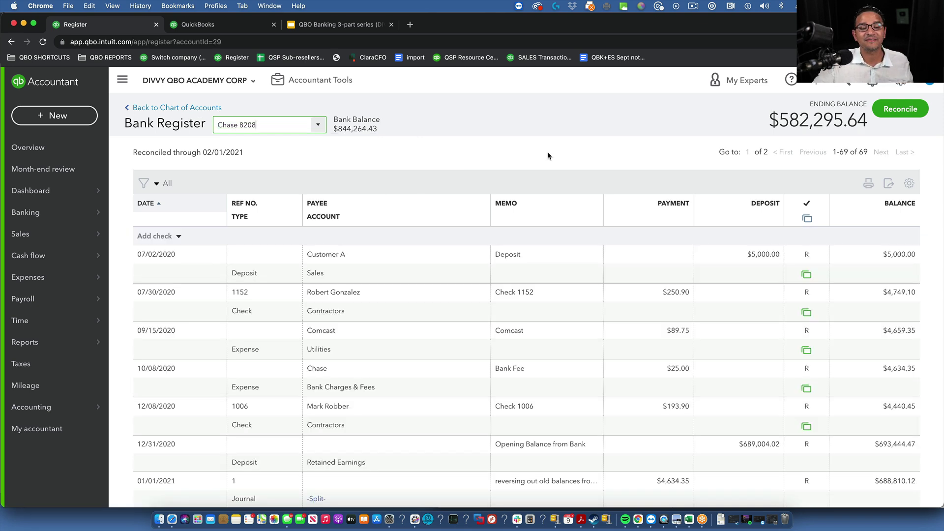
click(184, 310)
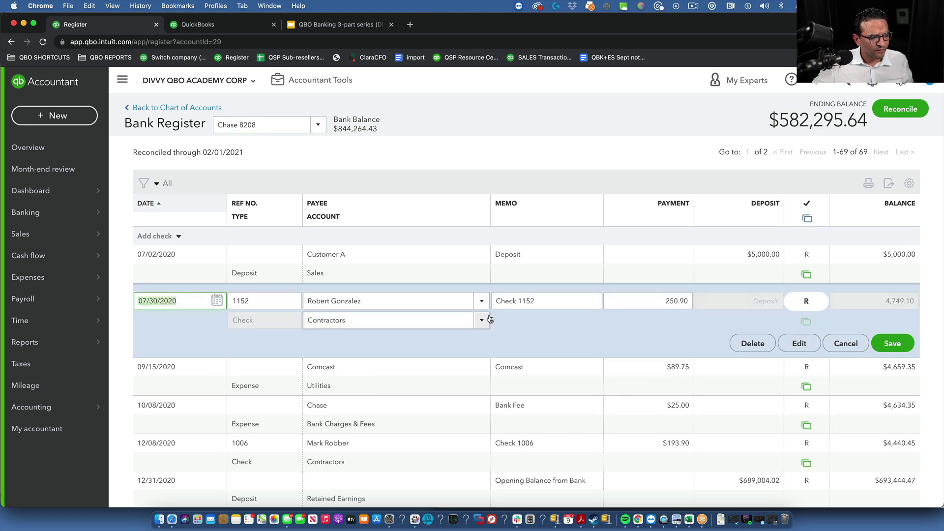
click(652, 299)
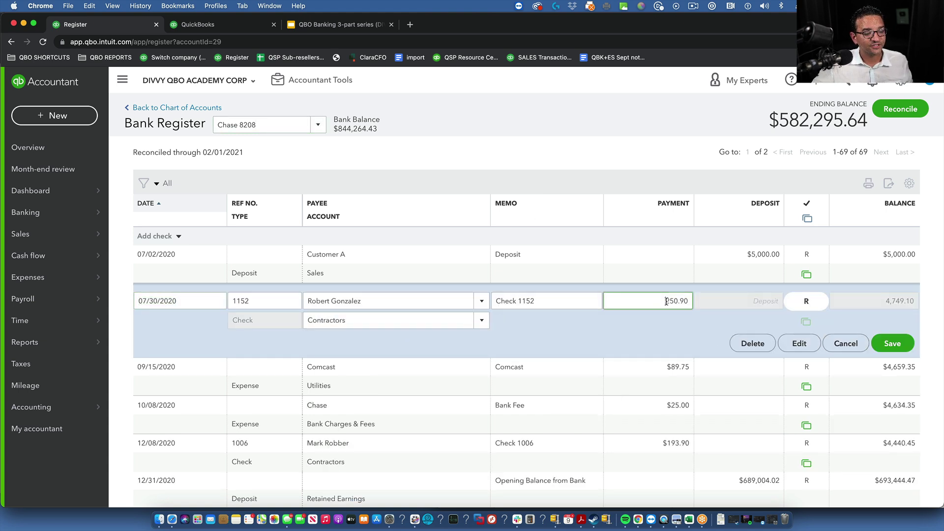
text(1)
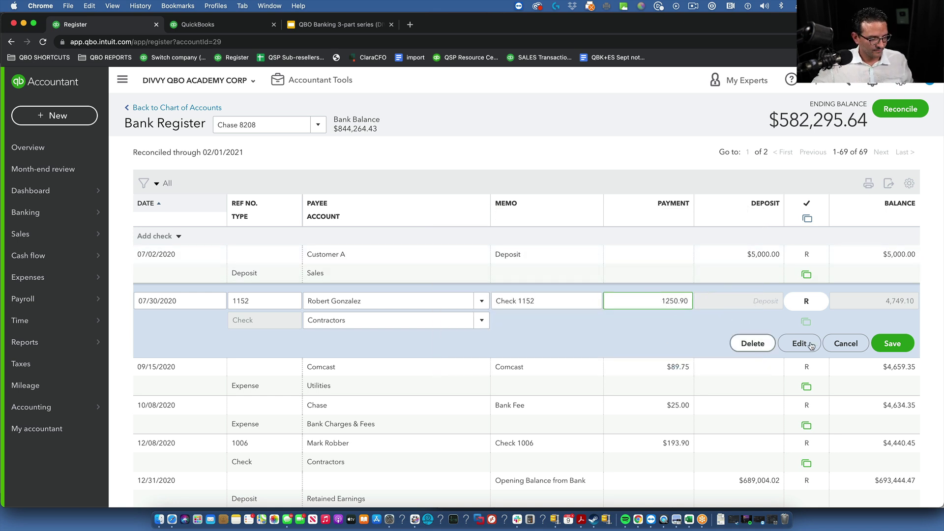
click(846, 343)
Step: Set the payment of the 01/04/2021 CHECK 1009 expense to 18,063.61 and save it, turning off further reconciled-transaction warnings
scroll(679, 328, down, 3)
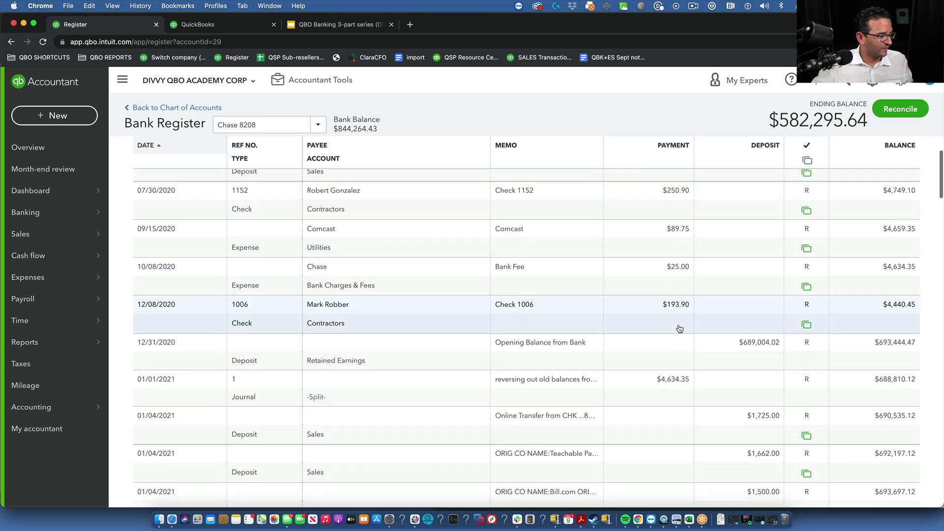
scroll(679, 328, down, 5)
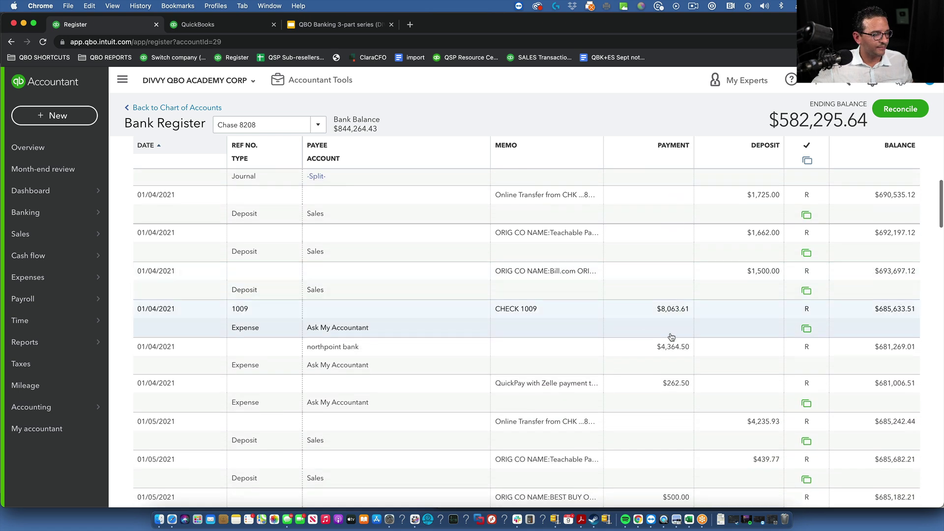
click(672, 333)
click(656, 317)
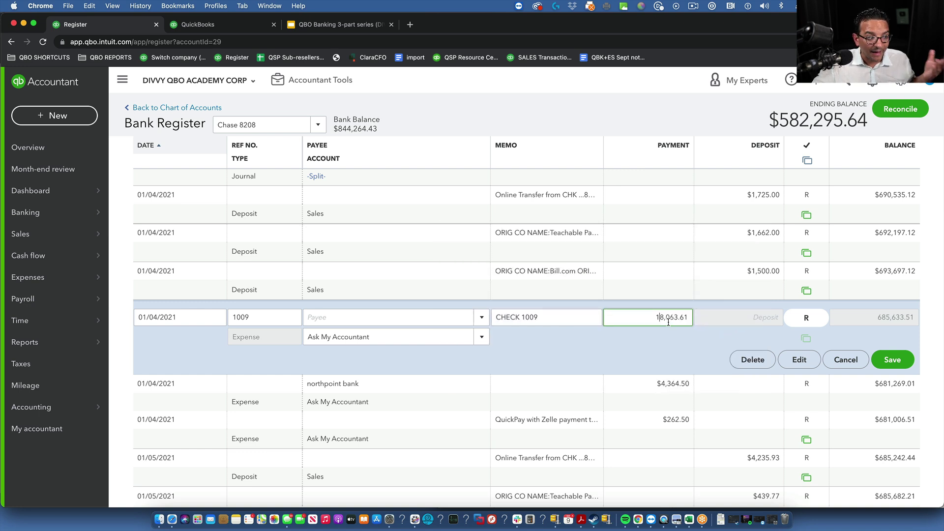
click(892, 360)
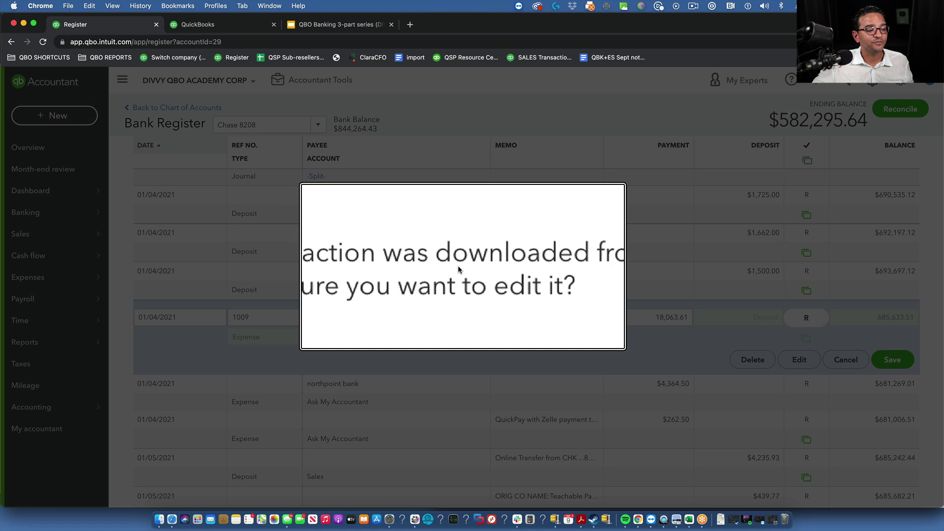
click(583, 322)
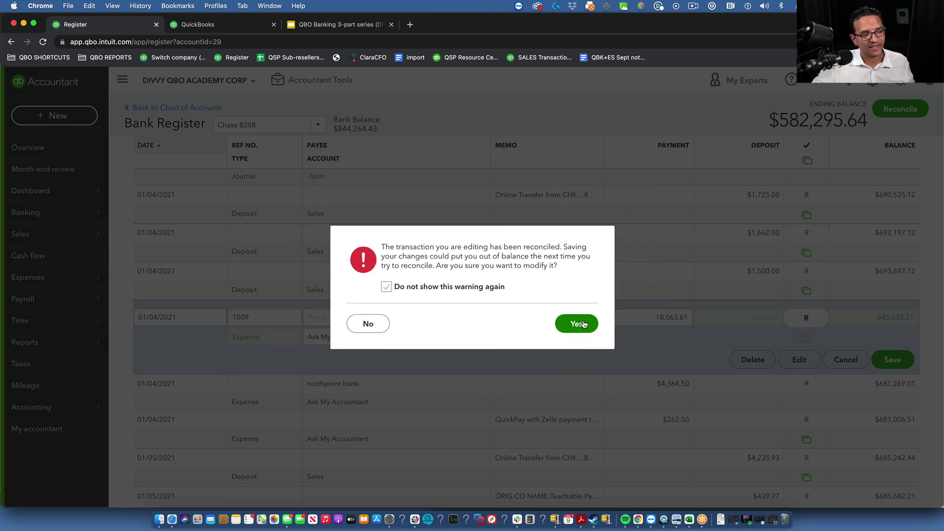
drag(394, 250, 613, 281)
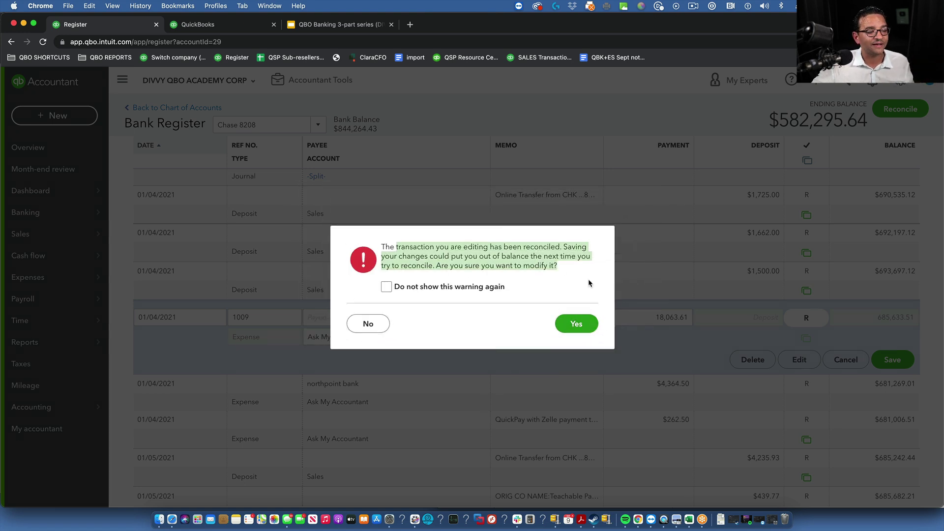
click(385, 286)
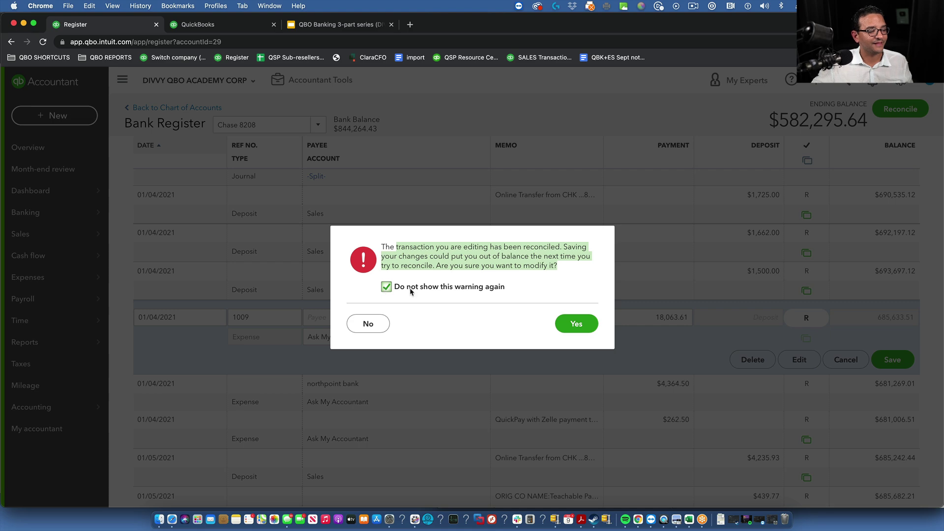
click(578, 324)
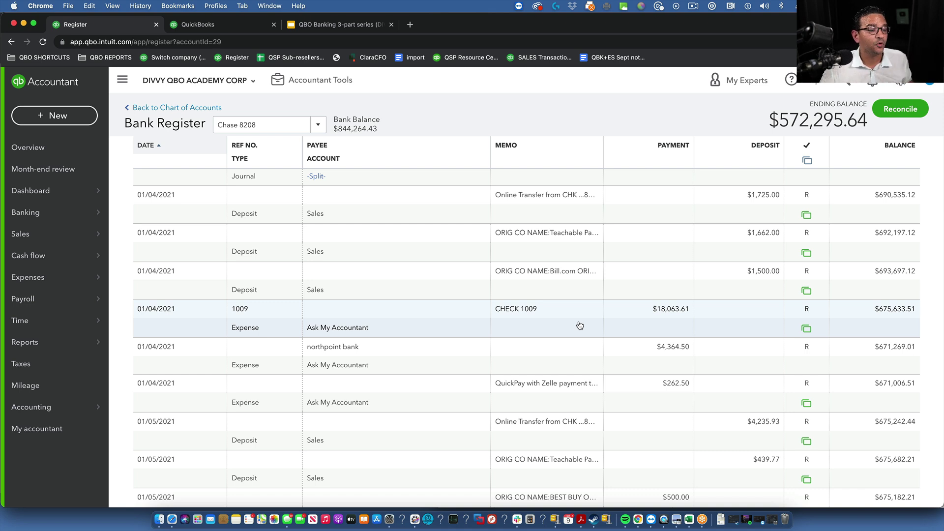
Step: Void the reconciled northpoint bank expense dated 01/04/2021 from its full expense form
click(185, 365)
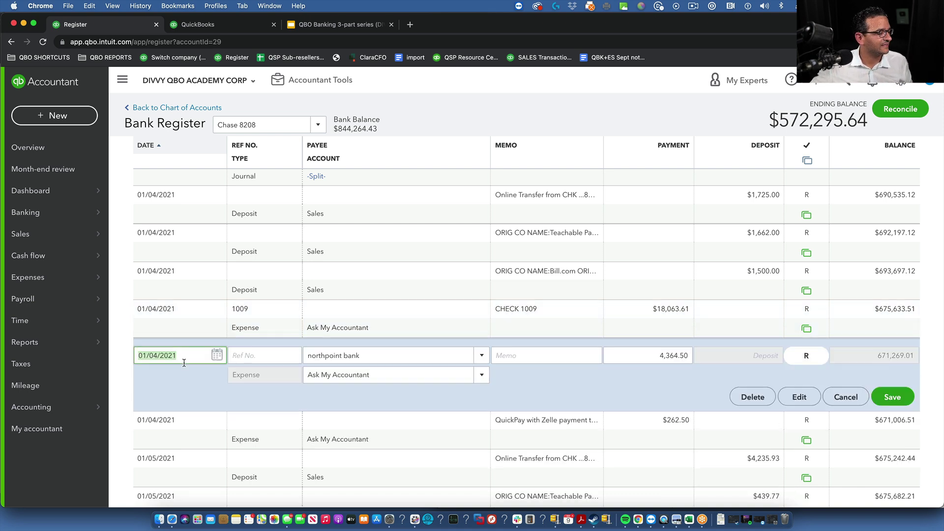
click(799, 396)
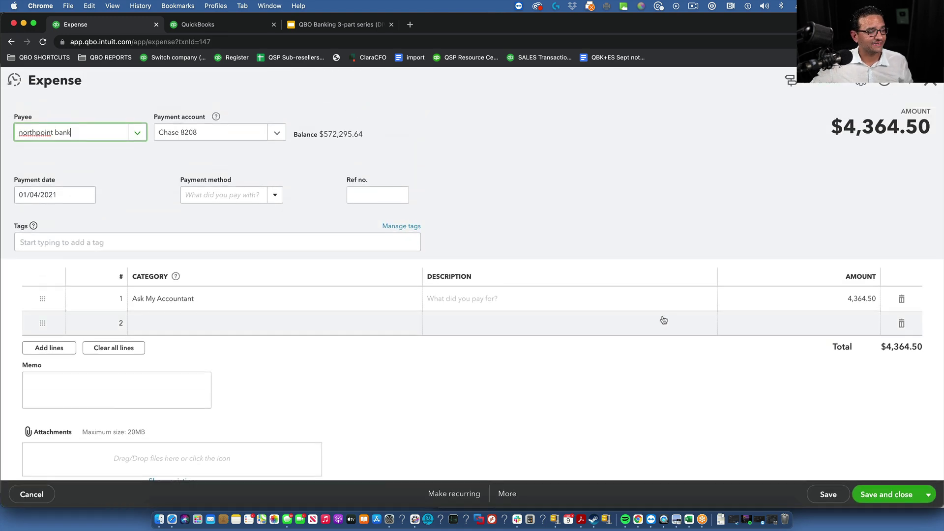
click(506, 493)
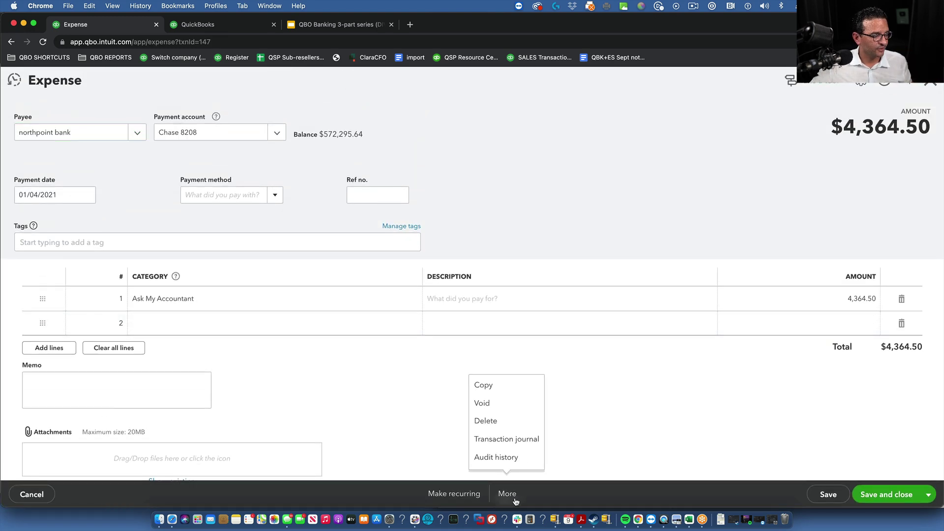
click(494, 403)
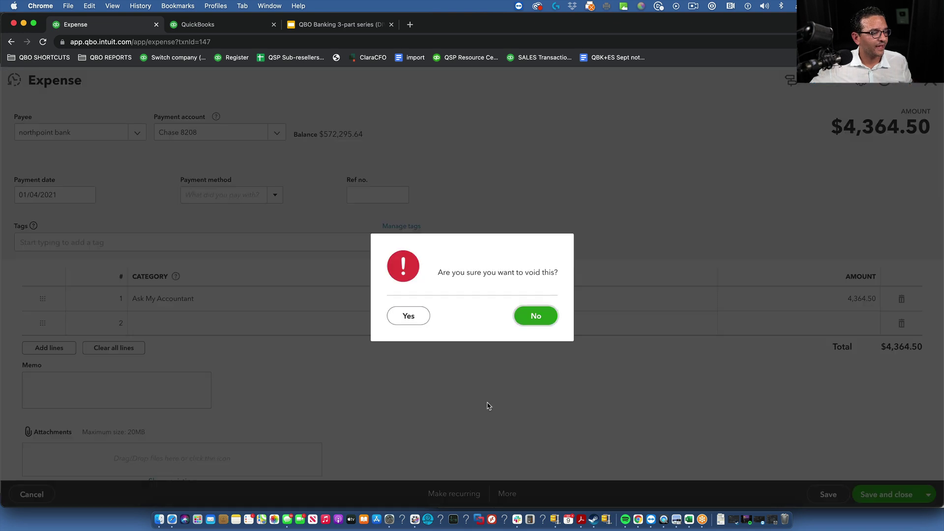
click(408, 316)
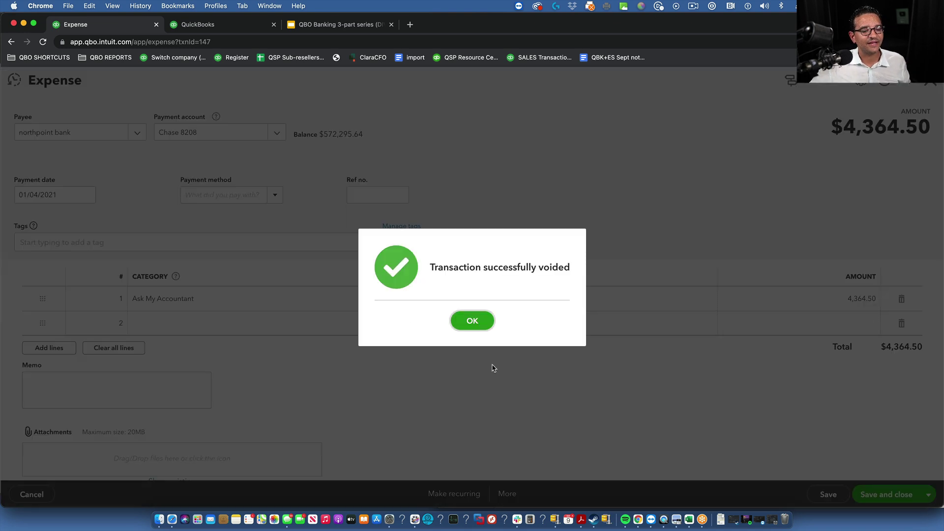
click(475, 323)
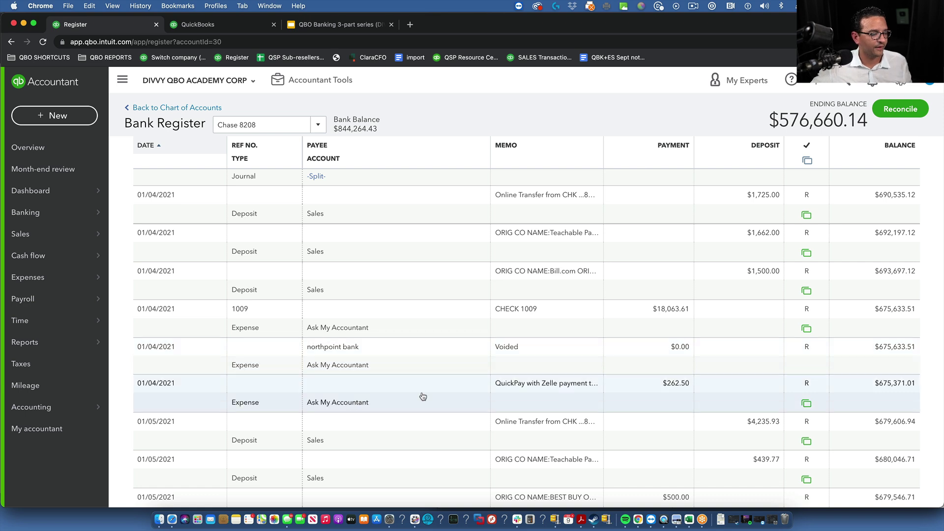
Step: Delete the $262.50 QuickPay with Zelle expense dated 01/04/2021 from the register
click(209, 407)
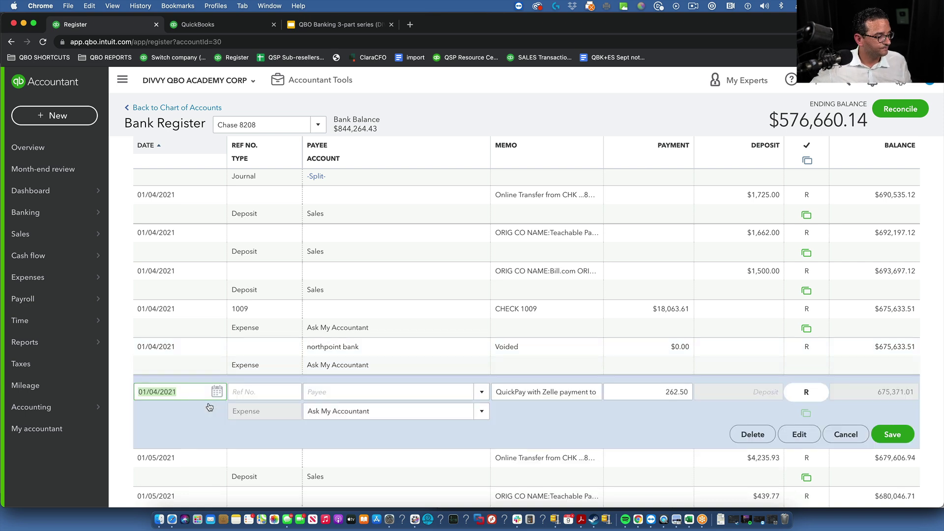
click(756, 436)
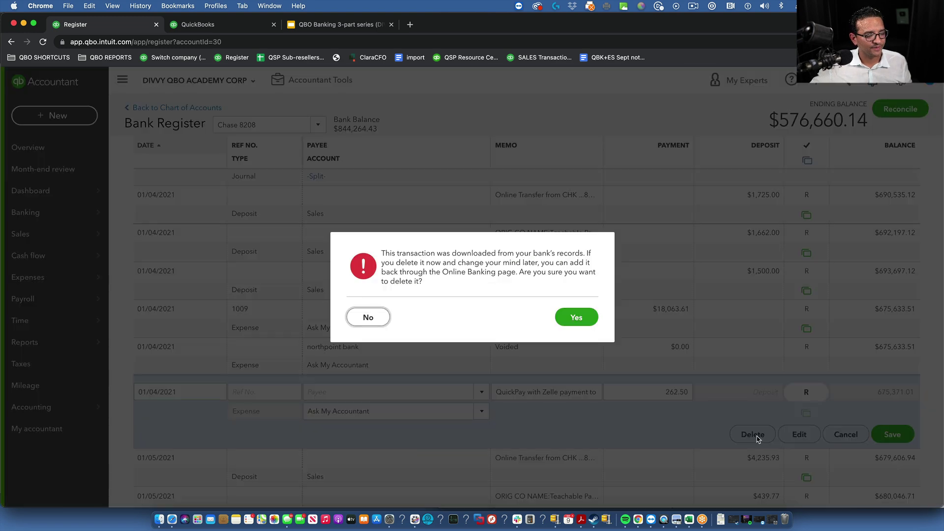
click(575, 319)
click(580, 319)
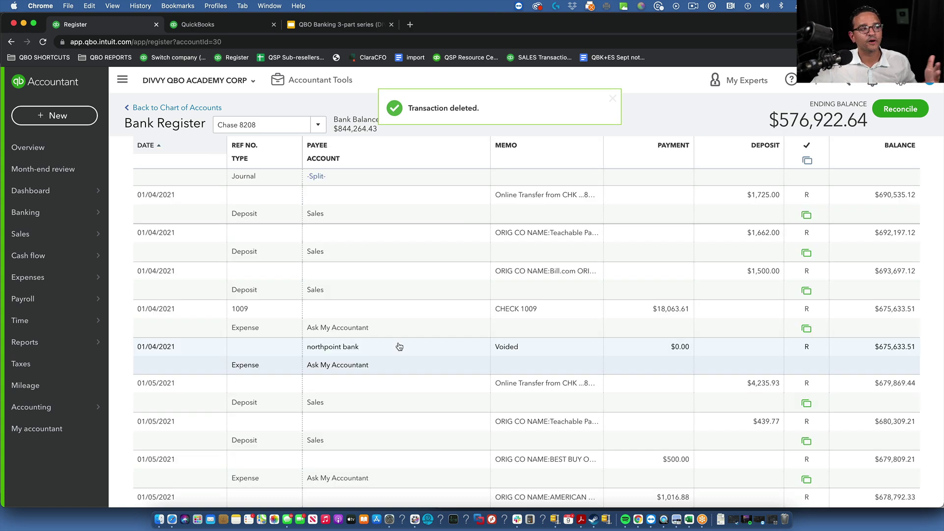
Step: Review the change types on the Reconciliation Discrepancies slide and return to the Chase 8208 register
click(338, 25)
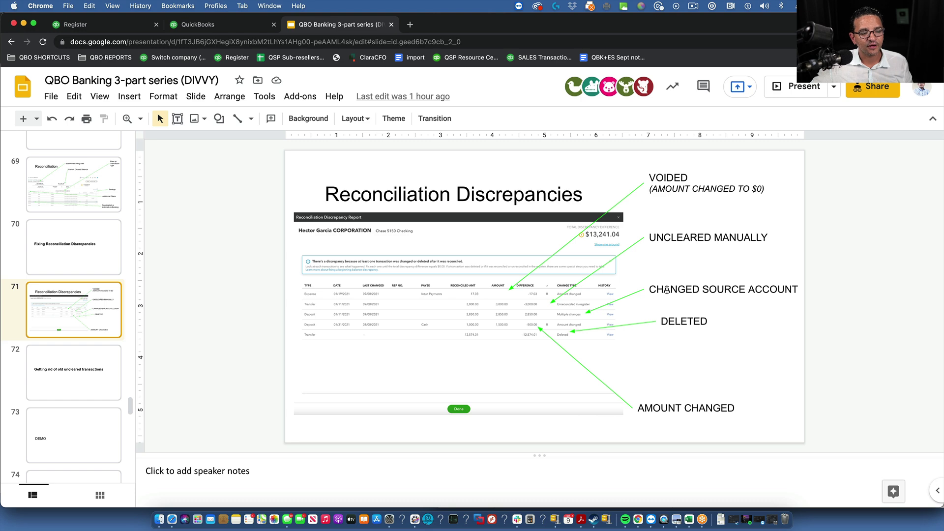
click(198, 25)
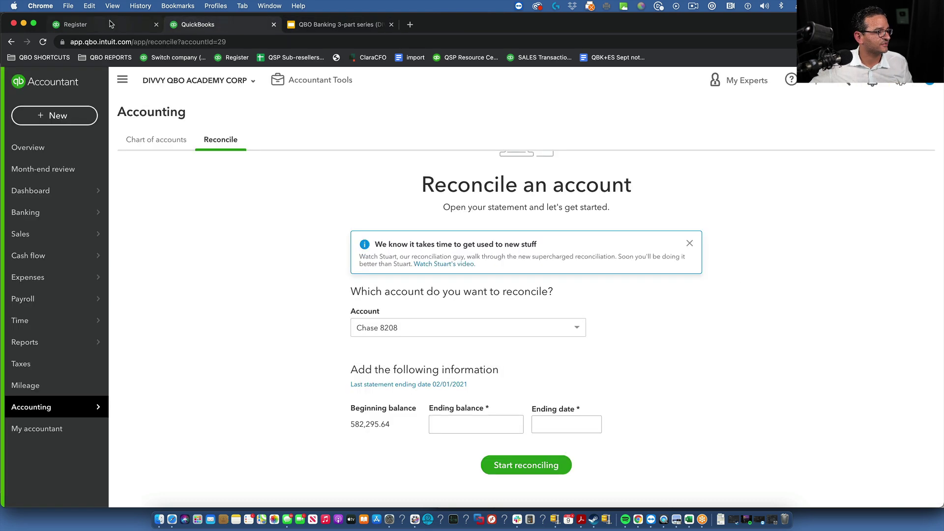
click(110, 23)
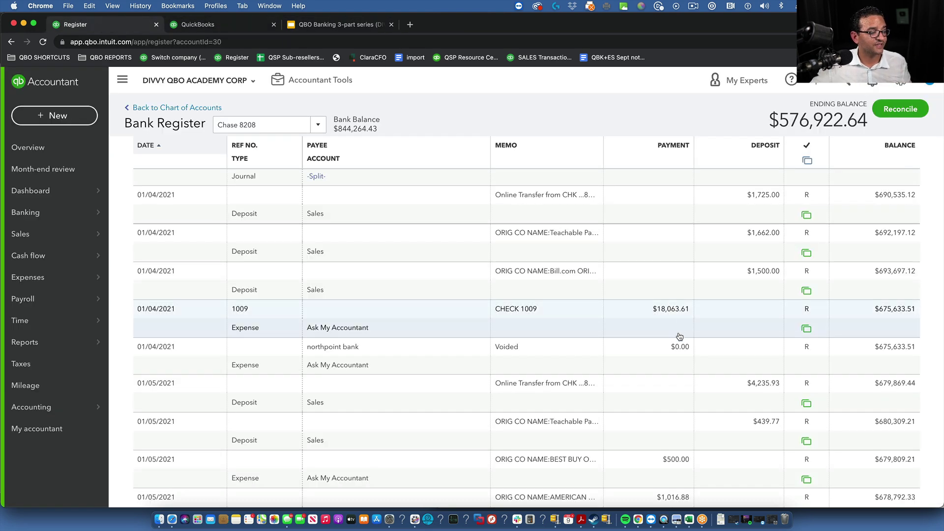
Step: Change the payment account of the $1,016.88 American Express expense dated 01/05/2021 to BOA 1260 and try to save it
scroll(399, 433, down, 5)
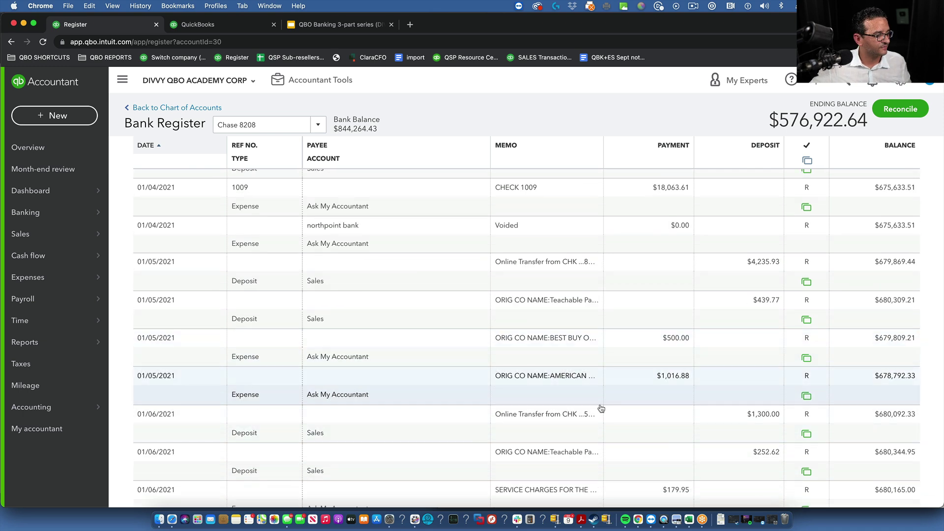
click(758, 387)
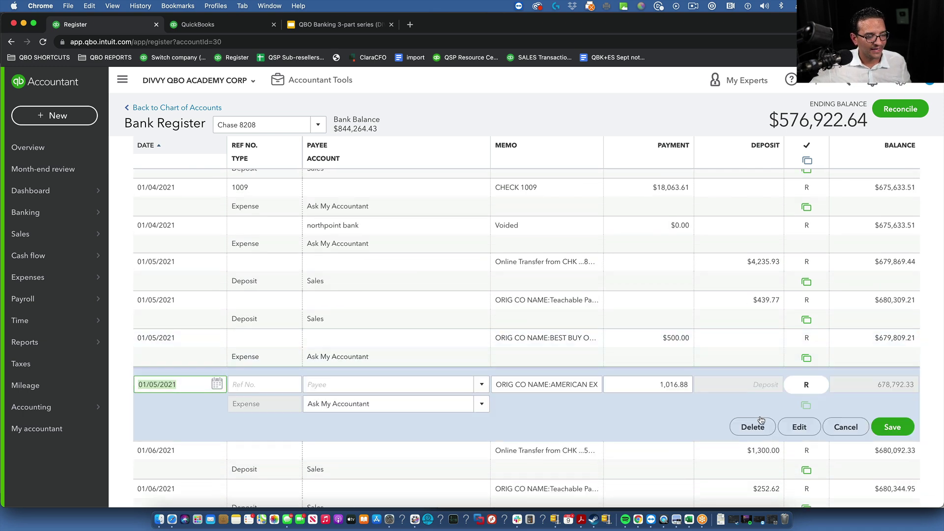
click(801, 427)
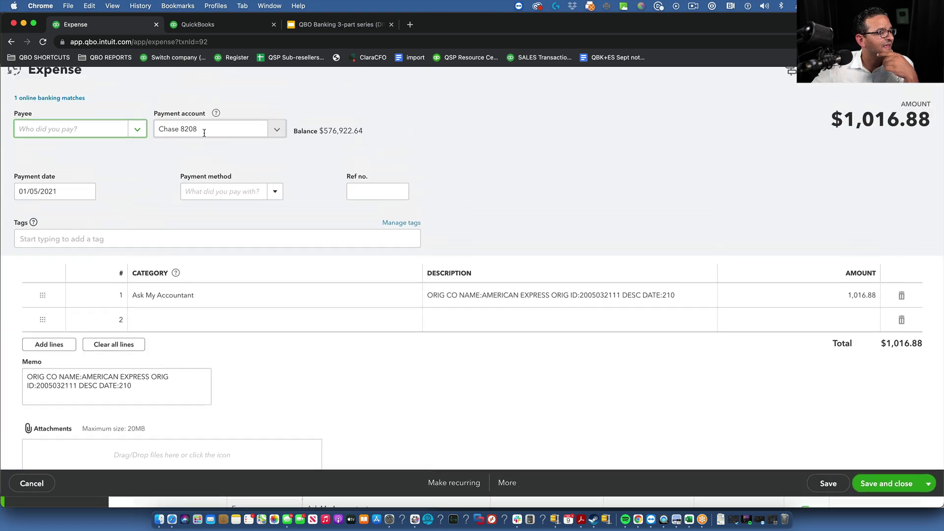
click(241, 145)
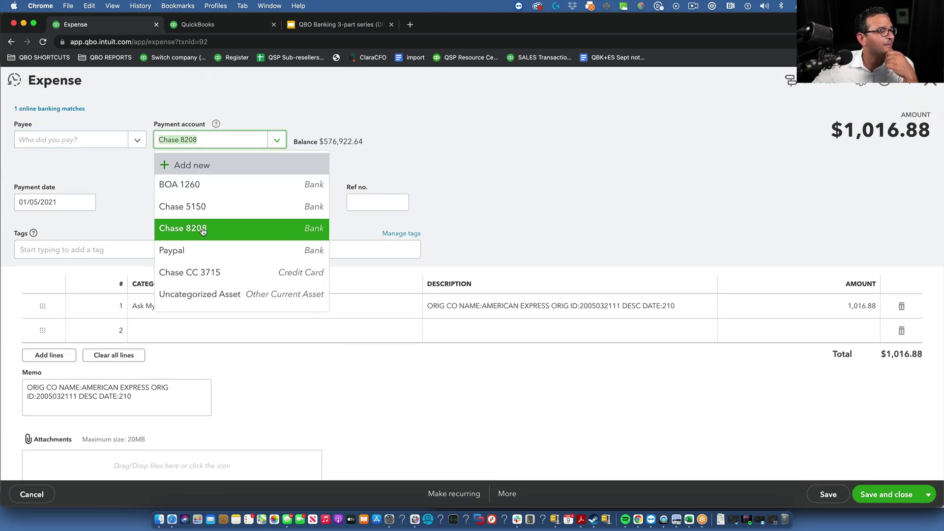
click(192, 186)
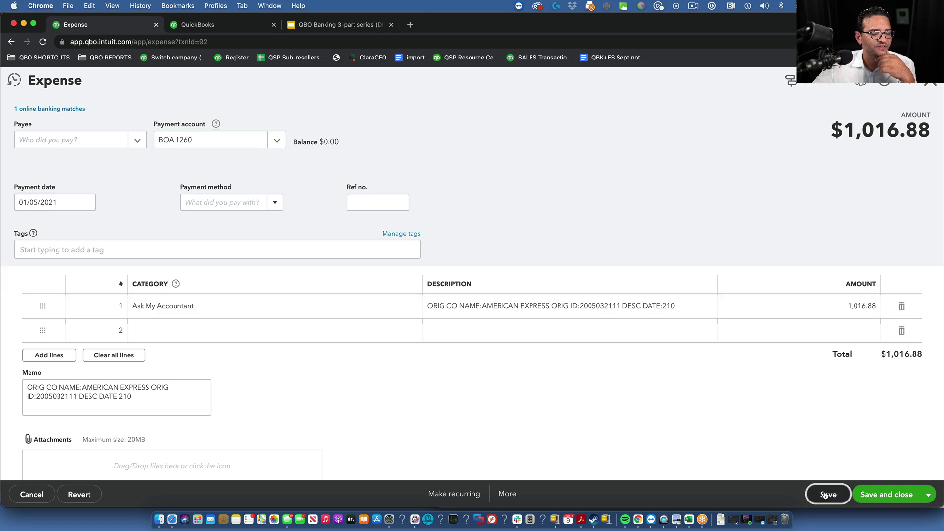
click(828, 494)
click(576, 317)
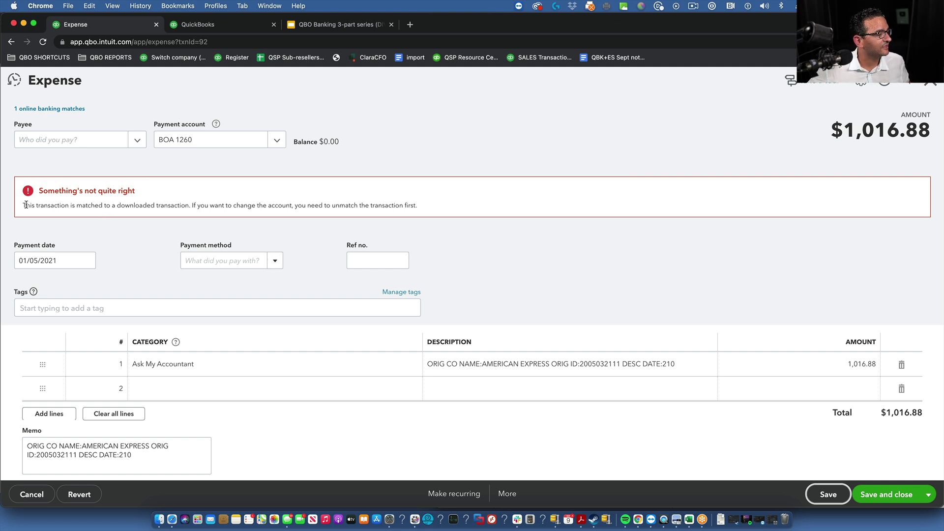
drag(26, 205, 411, 205)
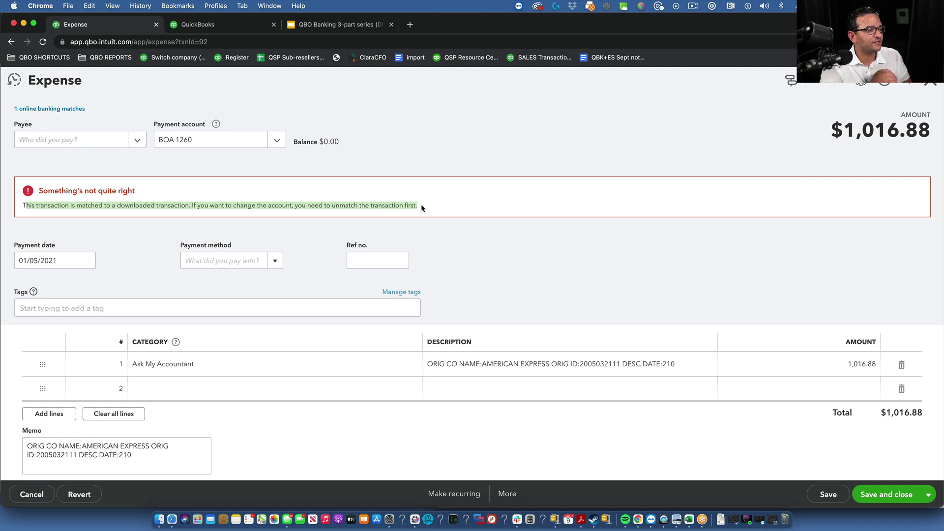
Step: Unmatch the $1,016.88 expense from its downloaded bank transaction and save and close it under BOA 1260
click(34, 109)
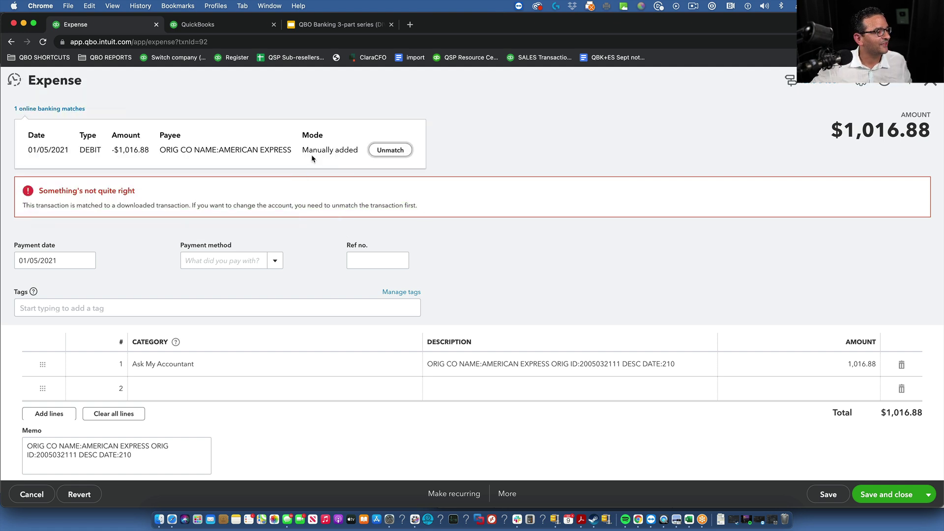
click(394, 152)
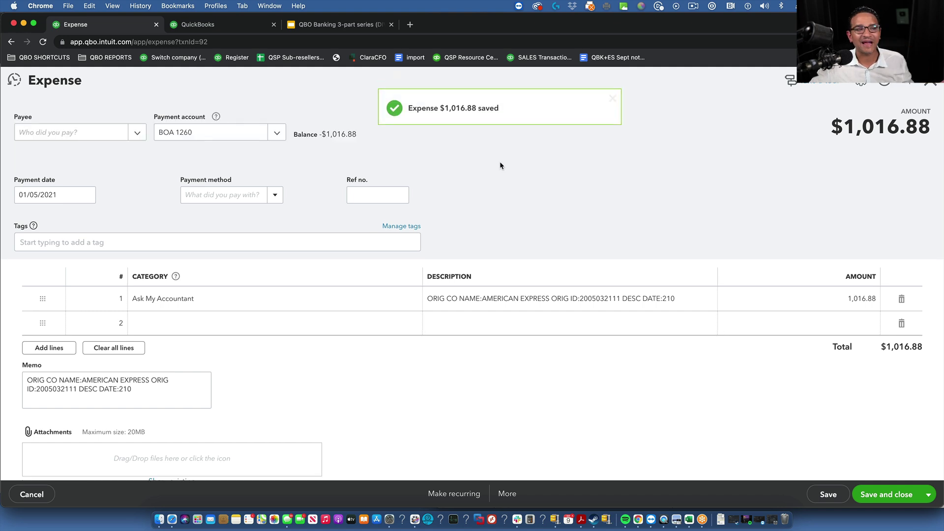
click(207, 132)
click(198, 181)
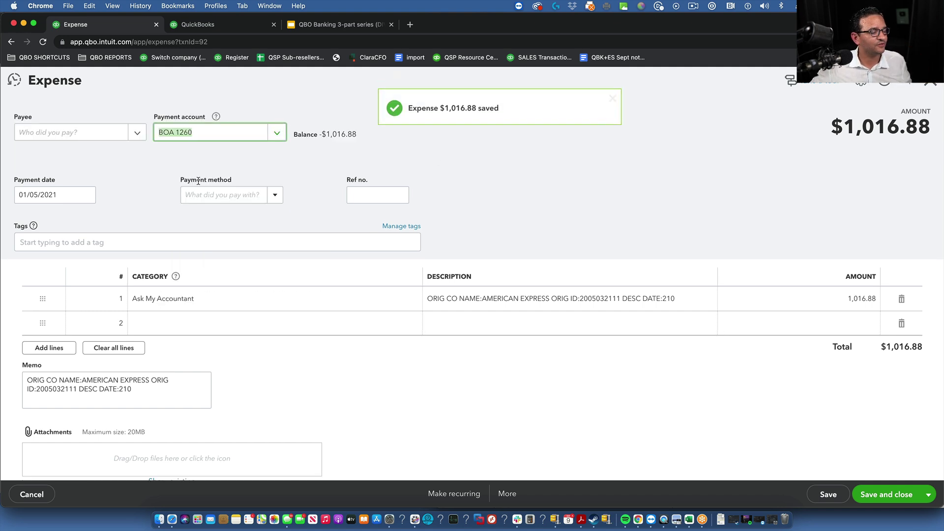
click(894, 495)
click(895, 495)
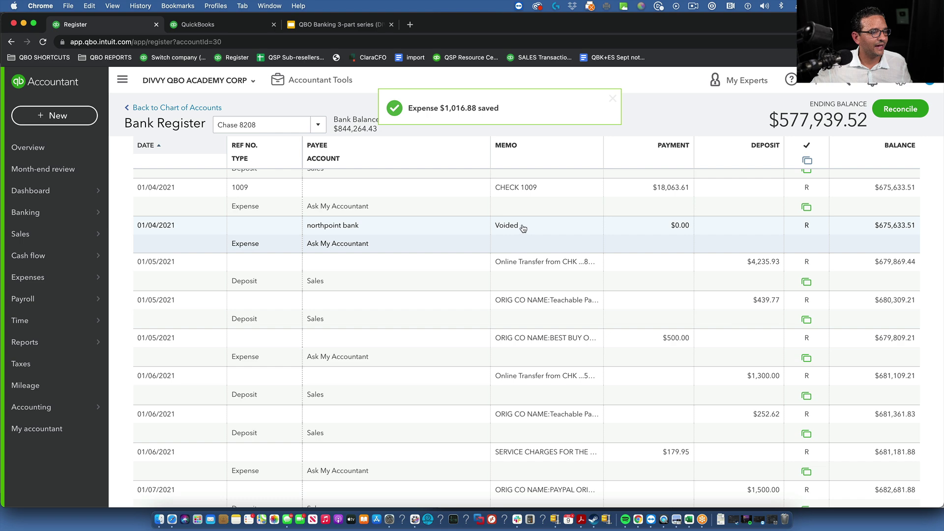
Step: Check the manually uncleared change type on the Reconciliation Discrepancies slide and return to the Chase 8208 register
click(357, 29)
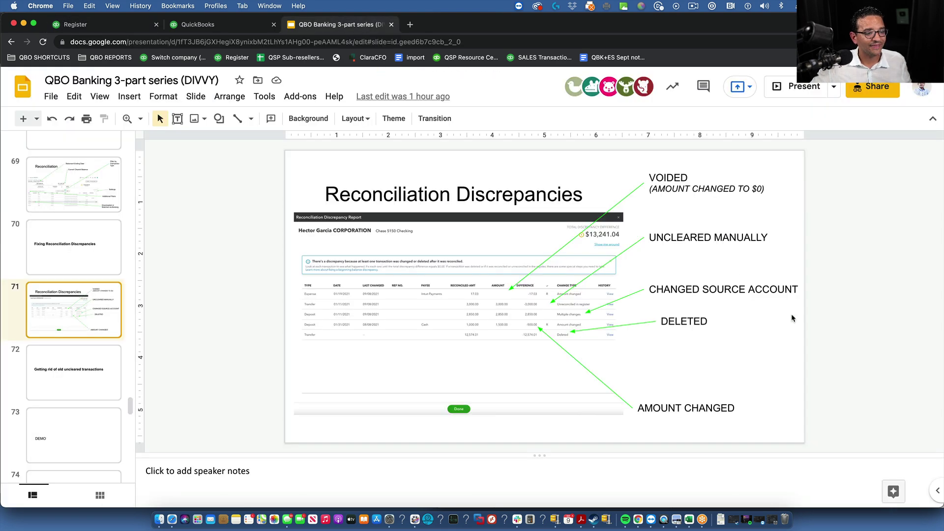
triple_click(759, 235)
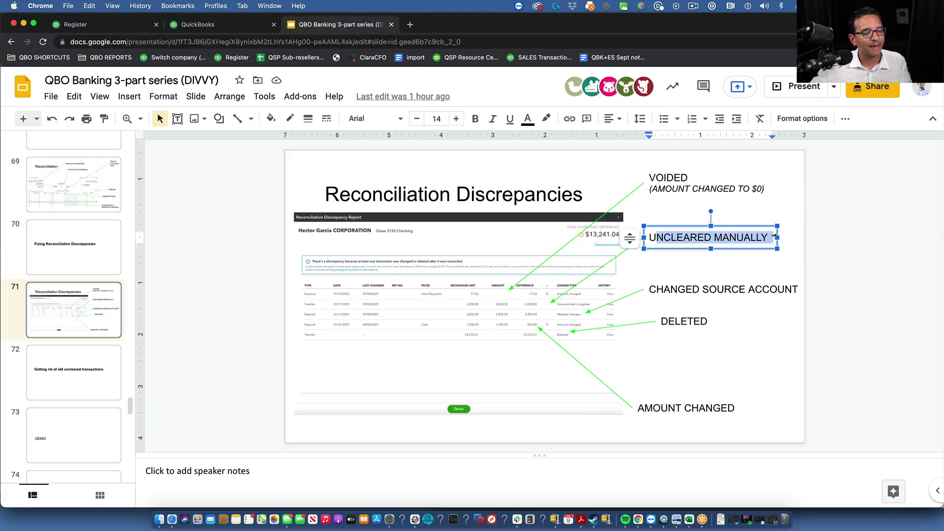
click(99, 24)
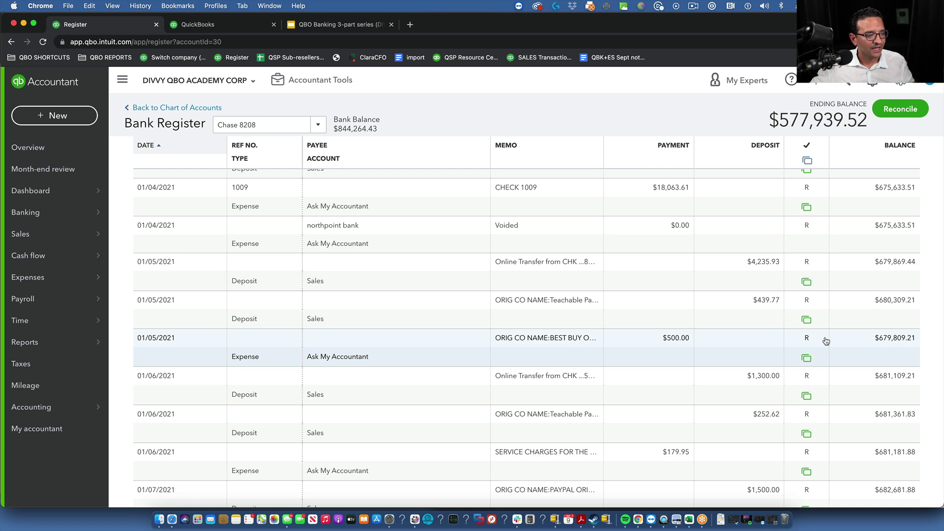
Step: Remove the reconciled status from the $439.77 Teachable deposit dated 01/05/2021 and save it, accepting the edit of the bank-downloaded transaction
click(808, 302)
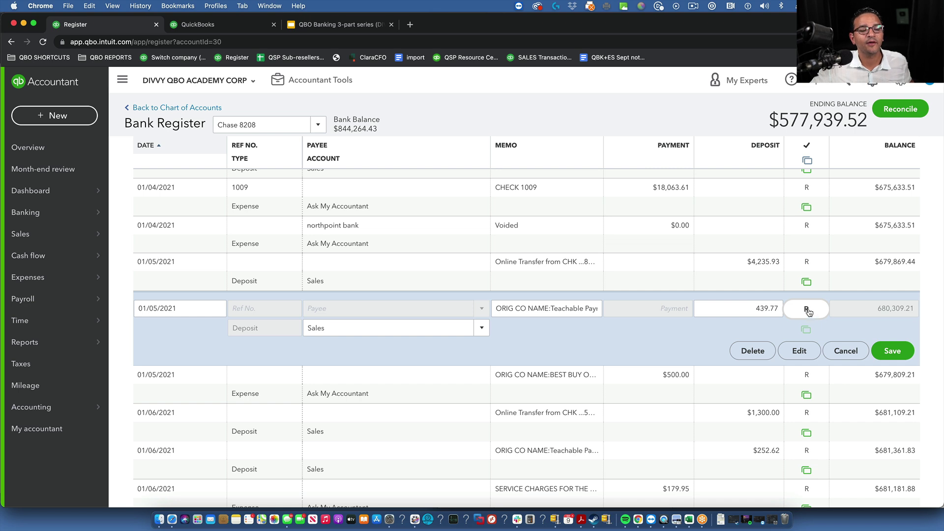
click(807, 311)
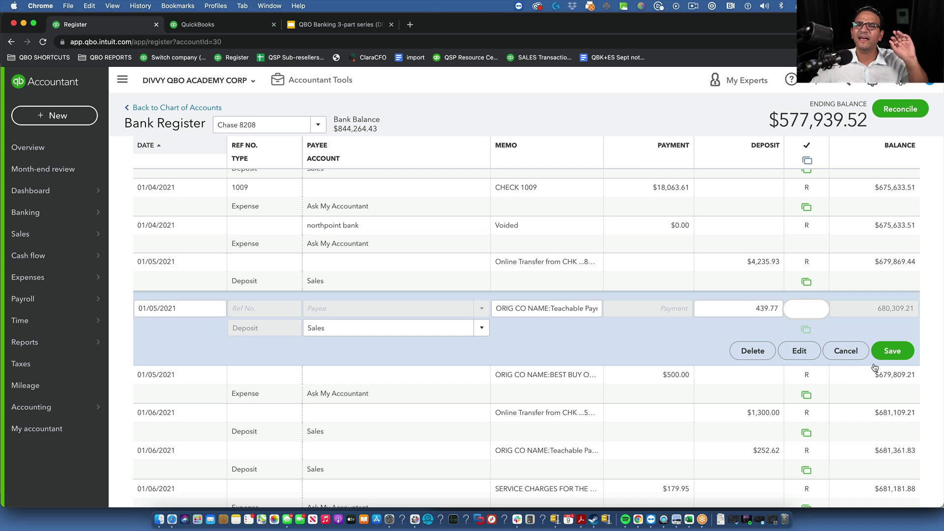
click(895, 355)
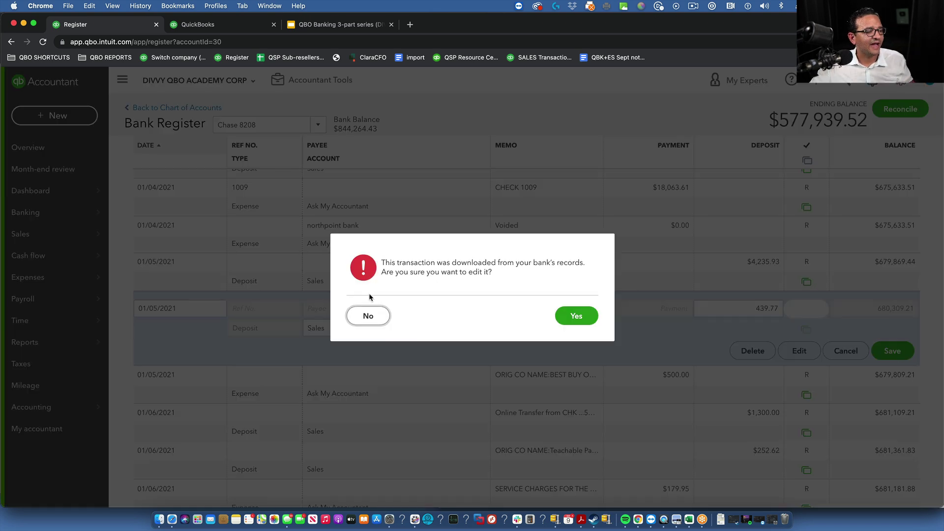
drag(404, 262, 520, 280)
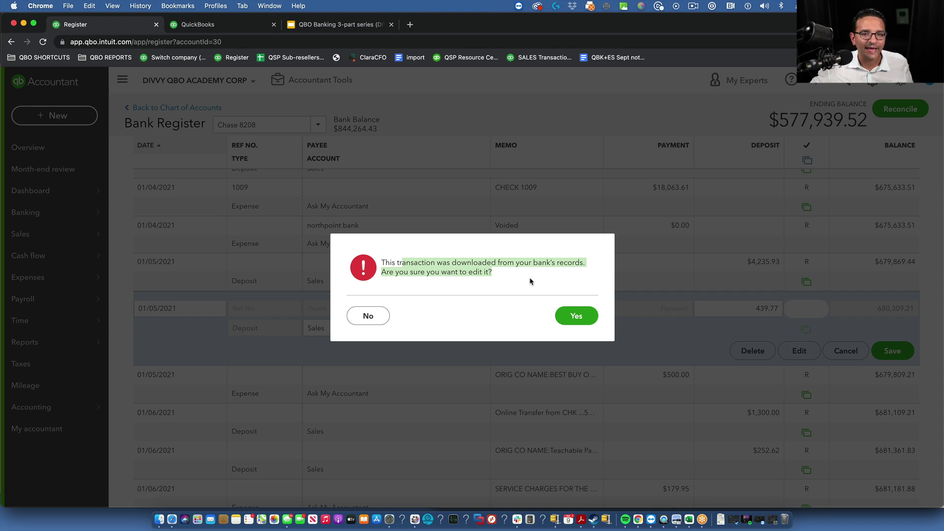
click(575, 316)
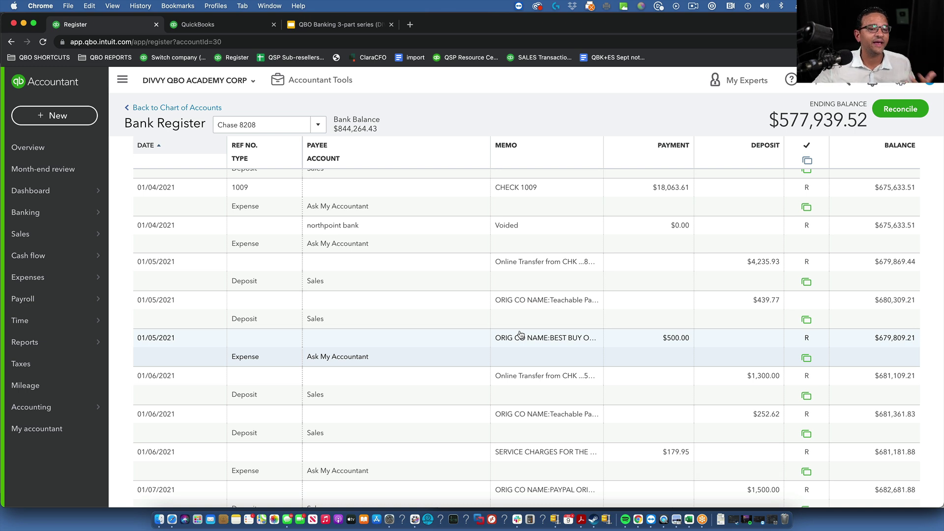
Step: Go to reconciling Chase 8208 and open the Reconciliation Discrepancy Report from the beginning balance warning, dismissing the guided tip
click(894, 109)
scroll(783, 319, down, 3)
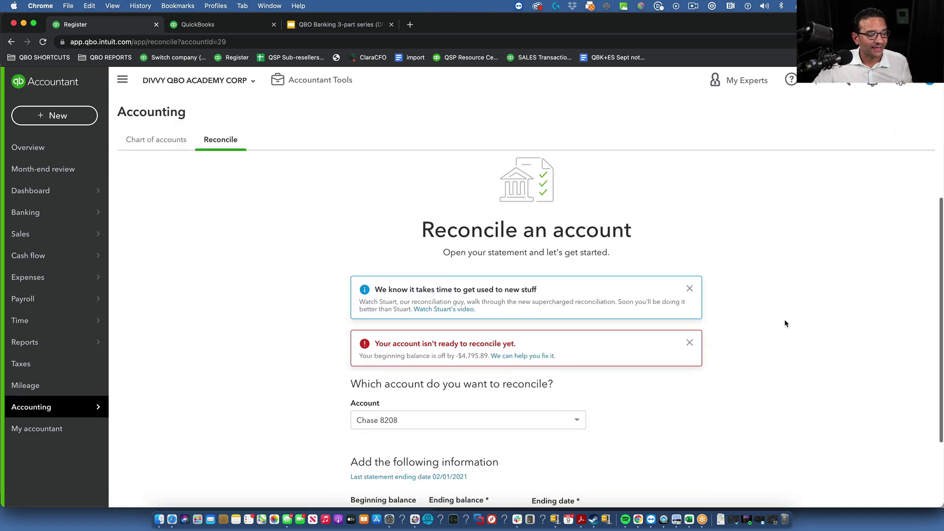
drag(375, 297, 532, 304)
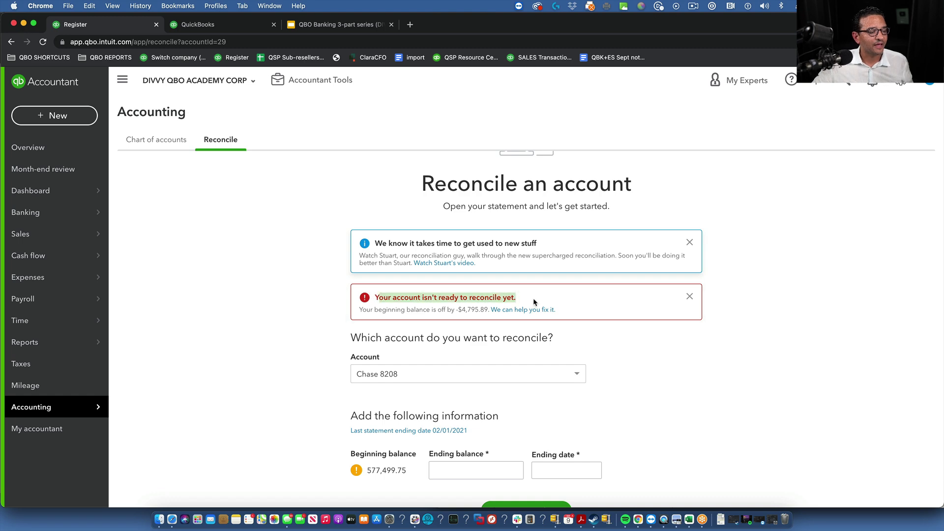
scroll(619, 315, down, 1)
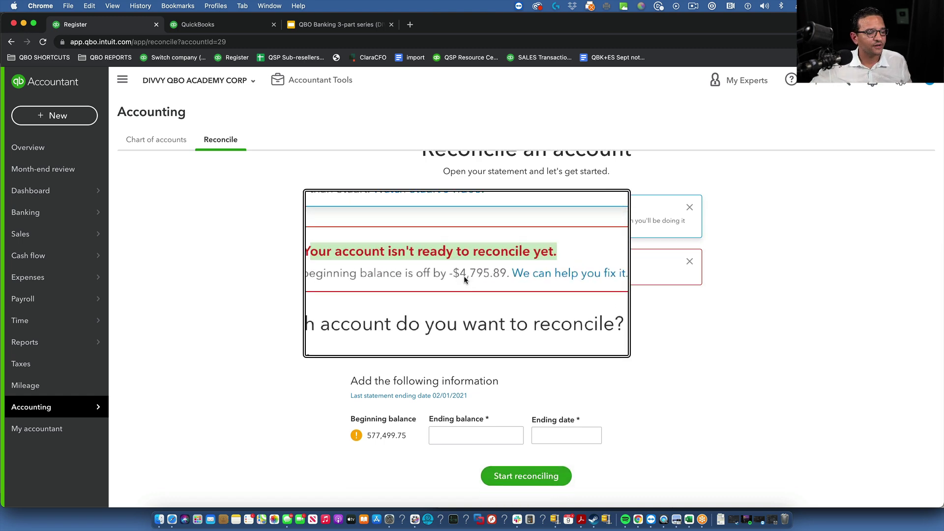
click(528, 276)
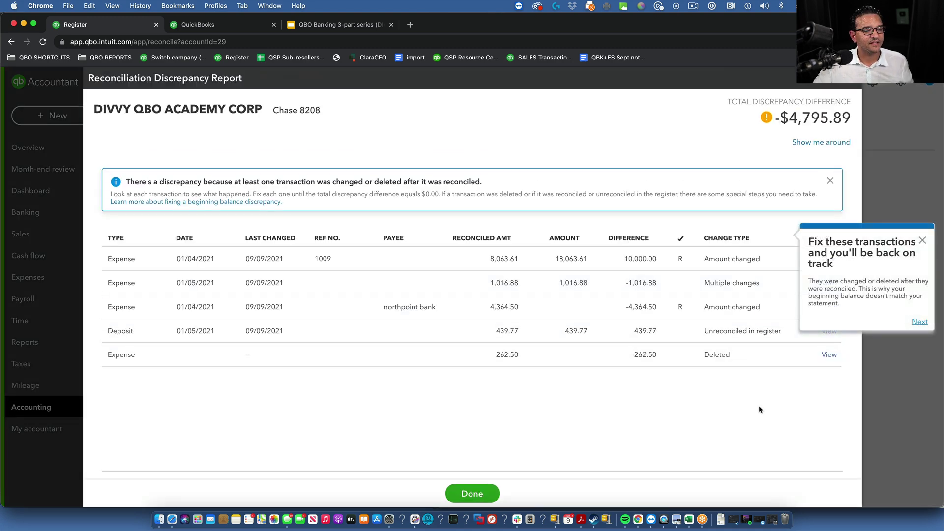
click(924, 242)
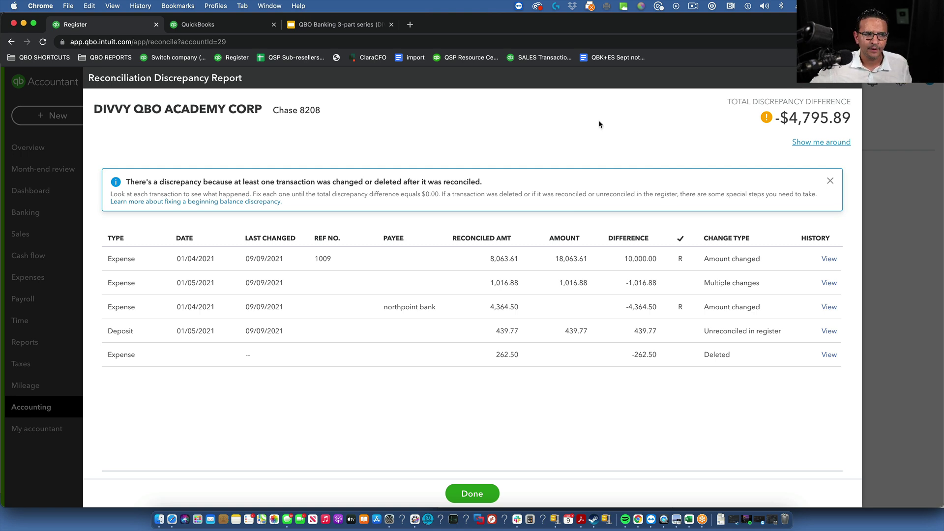
Step: Read the help article on fixing a beginning balance discrepancy, closing the discrepancy report and the article when finished
click(148, 202)
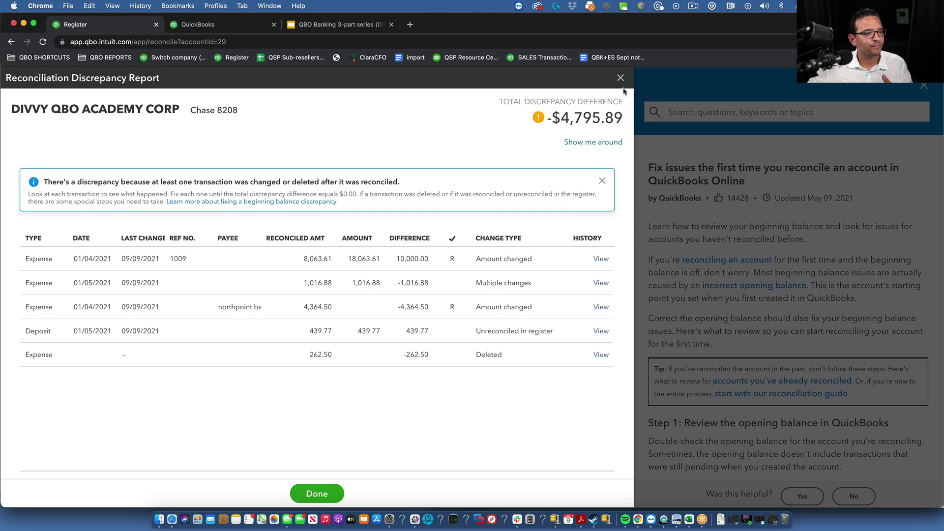
click(317, 493)
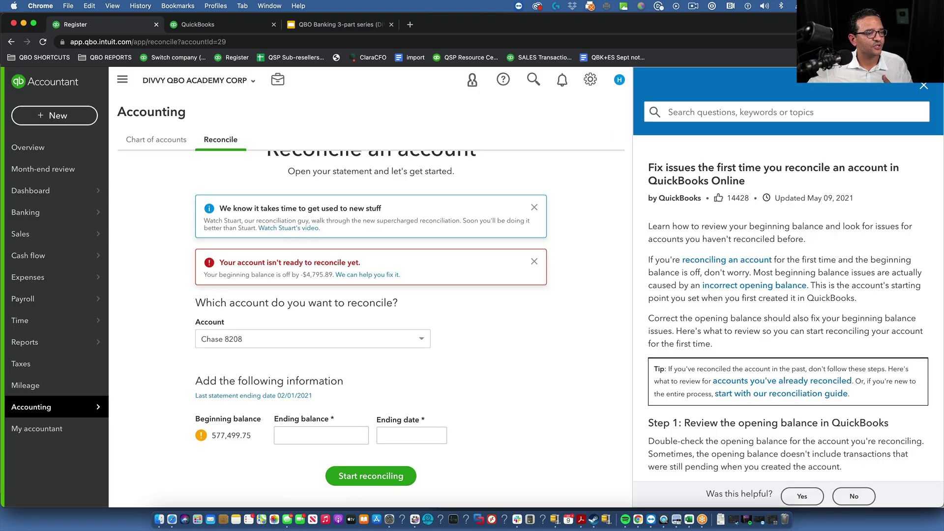
scroll(815, 243, down, 10)
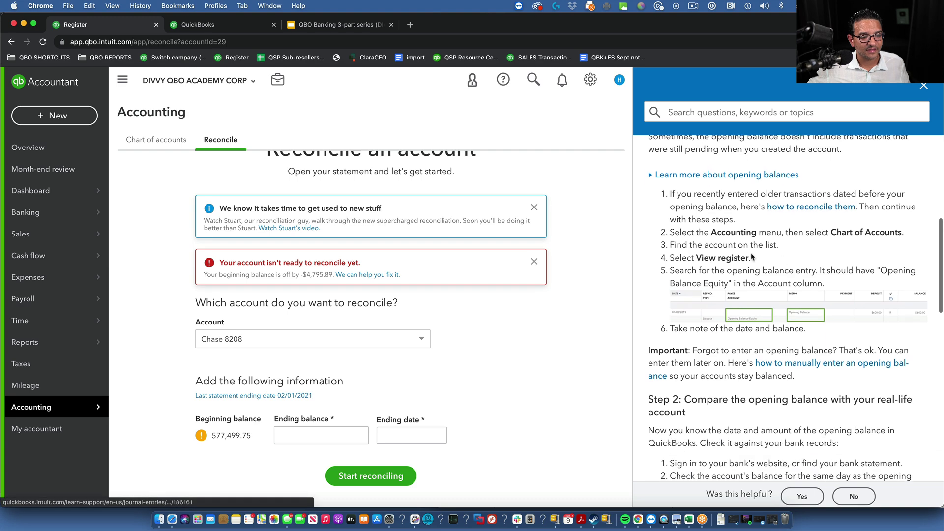
scroll(793, 263, down, 15)
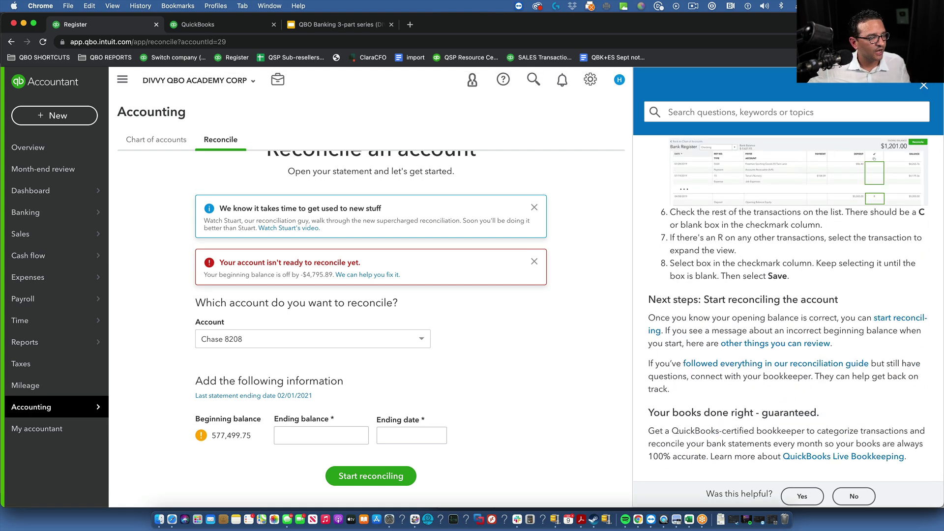
click(923, 88)
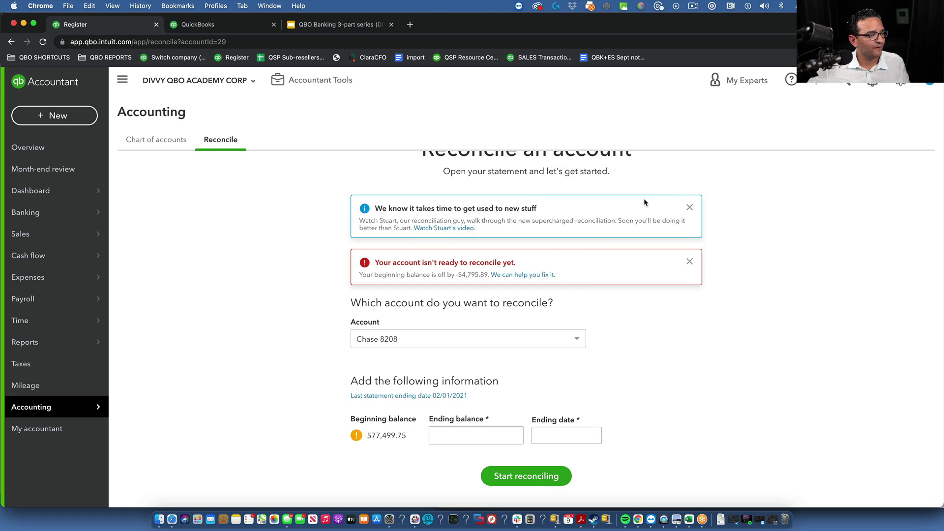
Step: Reopen the Reconciliation Discrepancy Report for Chase 8208 and read the guided tips on edited amounts and deleted transactions
scroll(669, 298, up, 2)
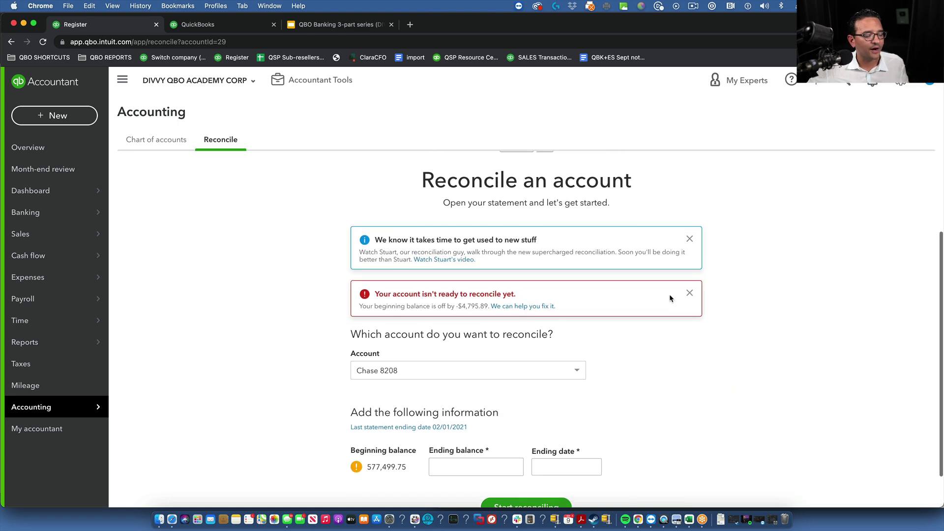
click(520, 331)
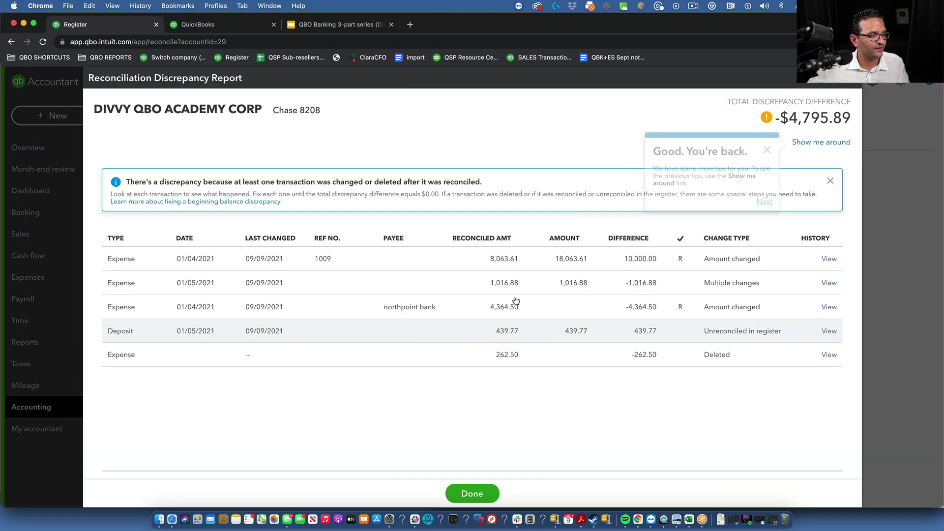
click(828, 143)
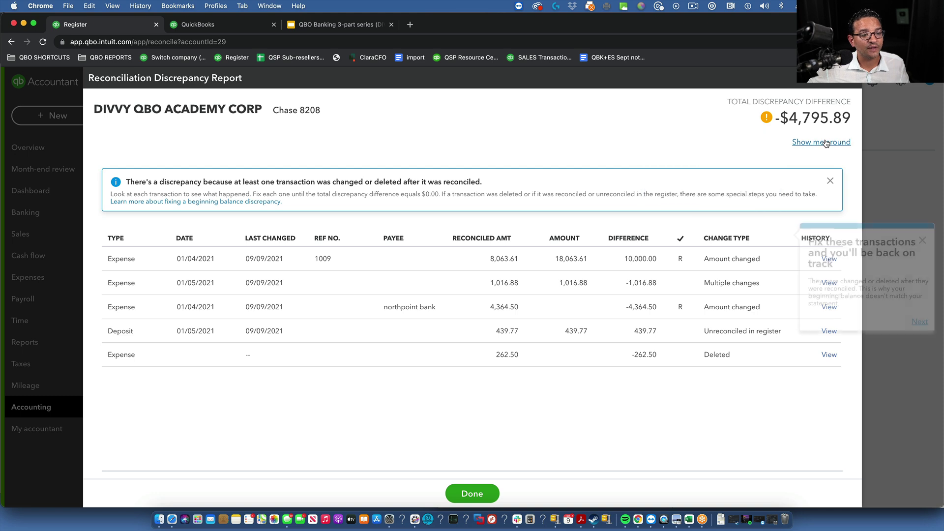
click(919, 321)
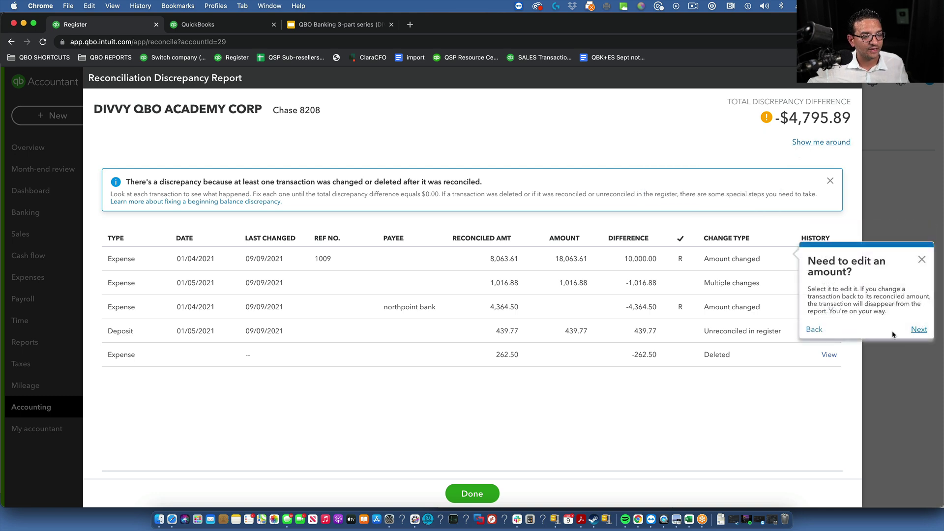
drag(809, 258, 910, 316)
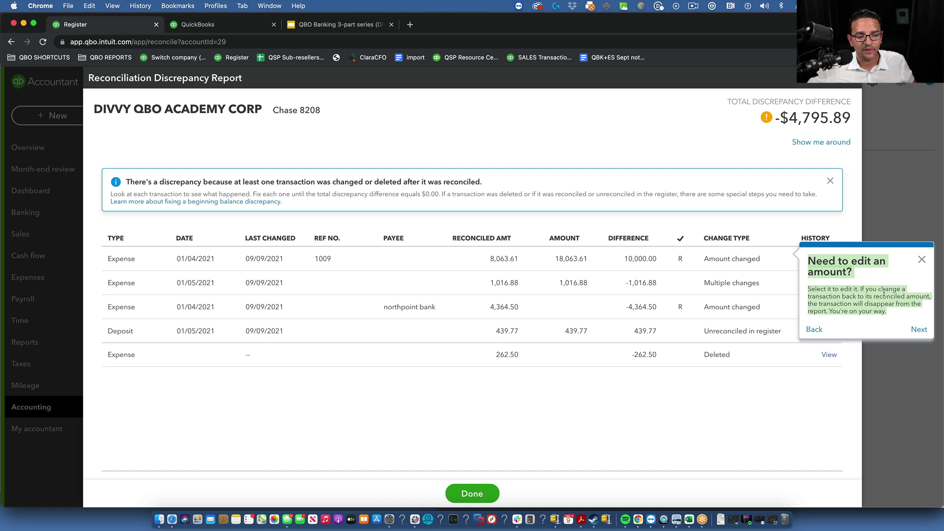
click(918, 330)
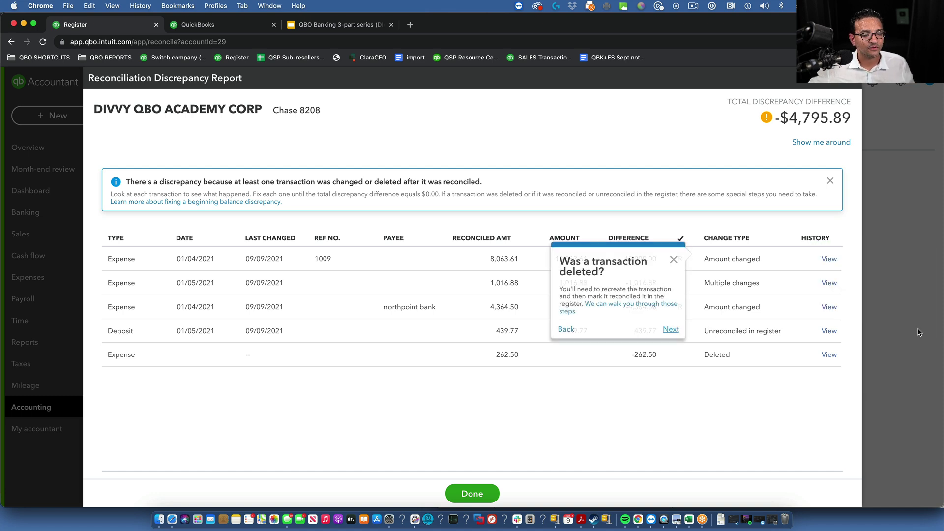
drag(562, 260, 664, 301)
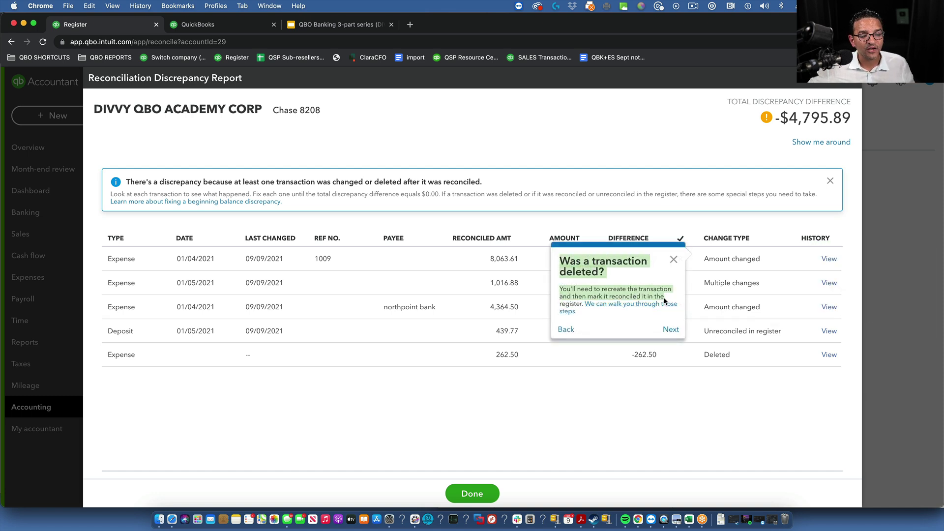
Step: Read the remaining guided tips on unreconciled transactions and multiple changes, and finish the report tour
click(672, 328)
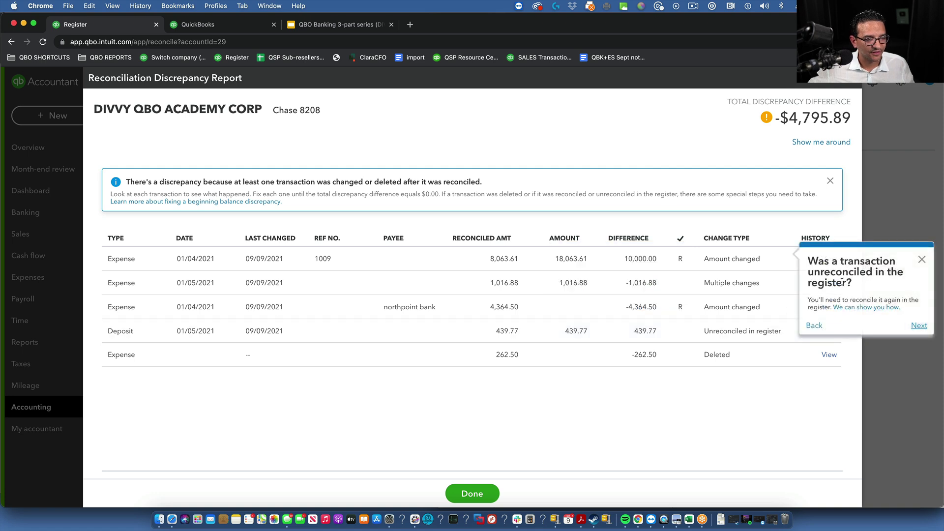
drag(807, 261, 903, 299)
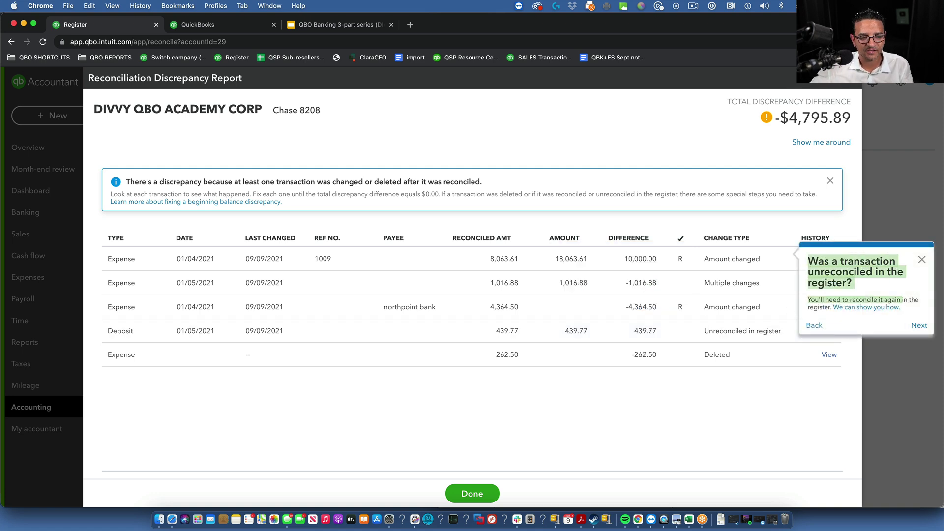
click(918, 326)
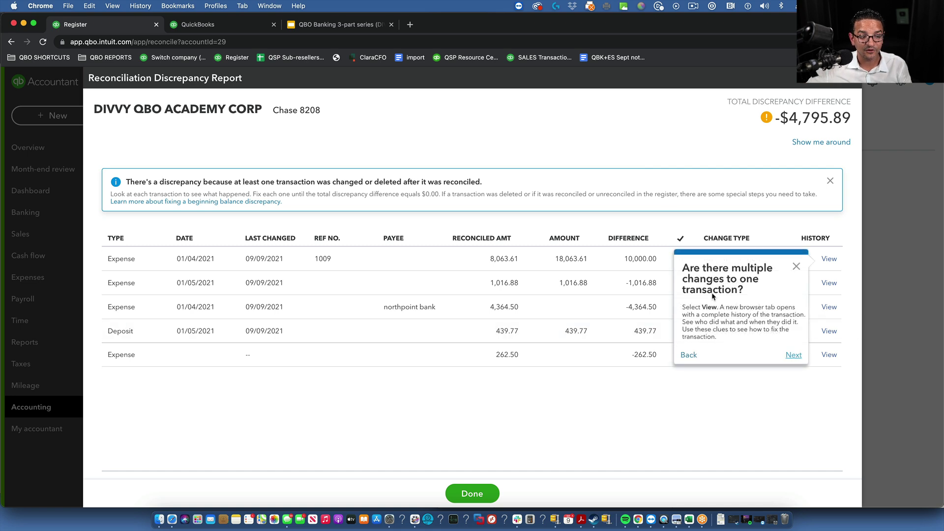
drag(684, 266, 769, 339)
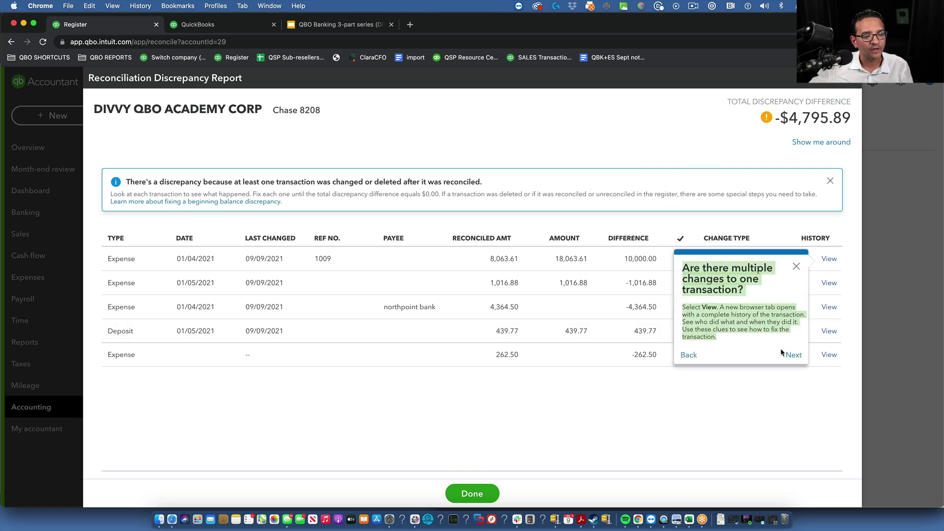
click(784, 354)
click(735, 123)
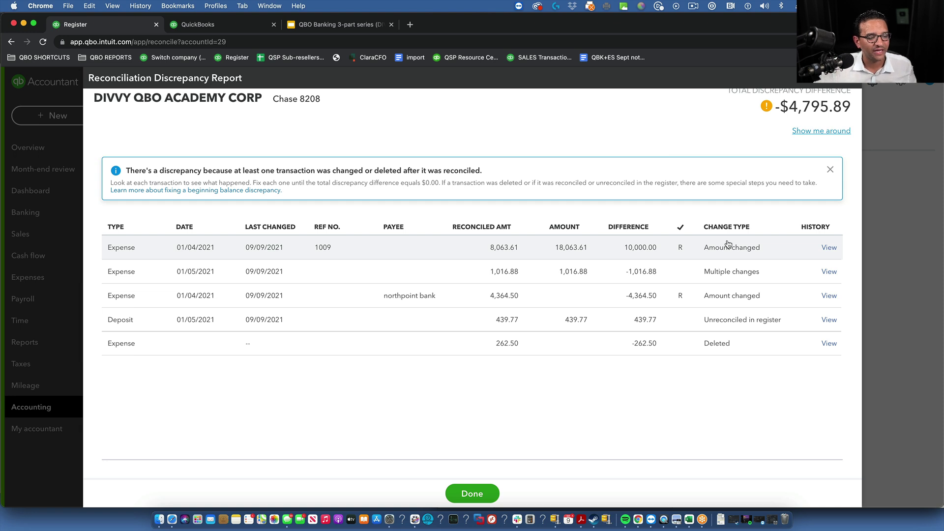
Step: View the audit history of expense 1009 from the discrepancy report and compare its 3:24 pm and 2:55 pm edits
click(829, 248)
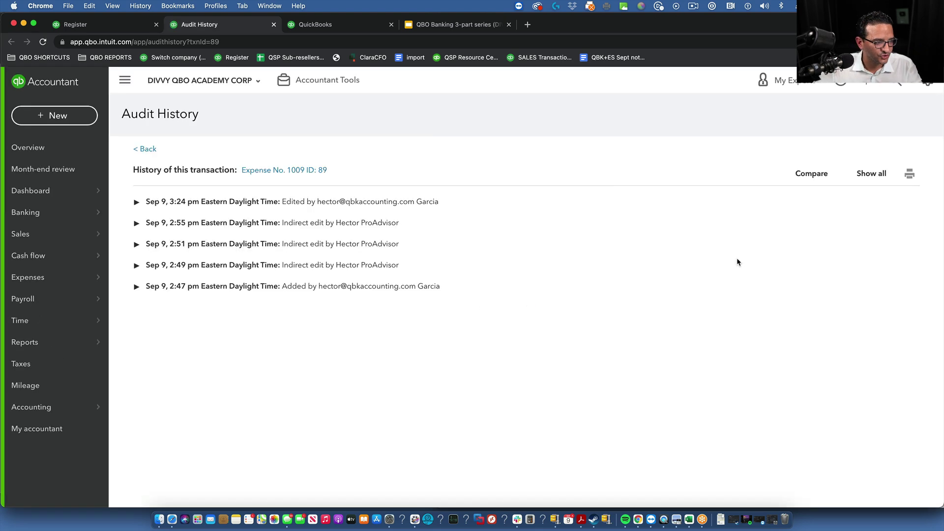
click(136, 223)
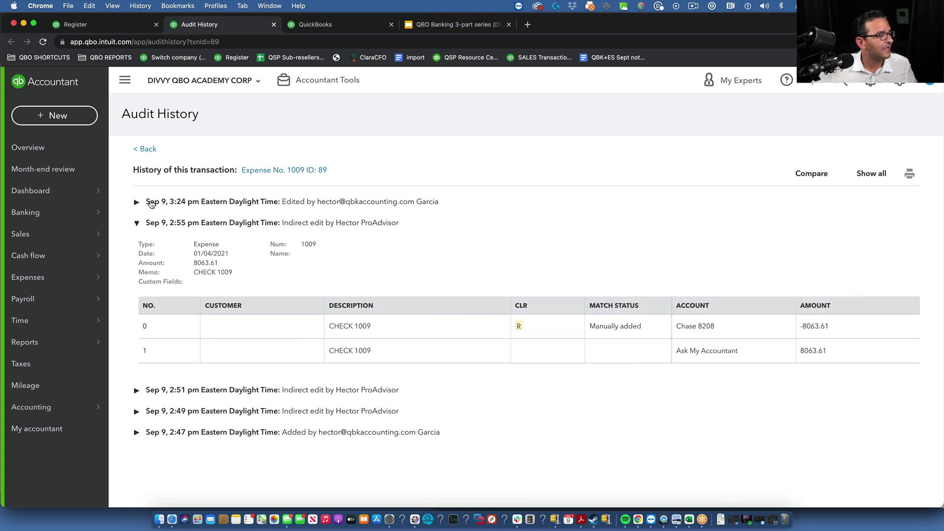
click(136, 203)
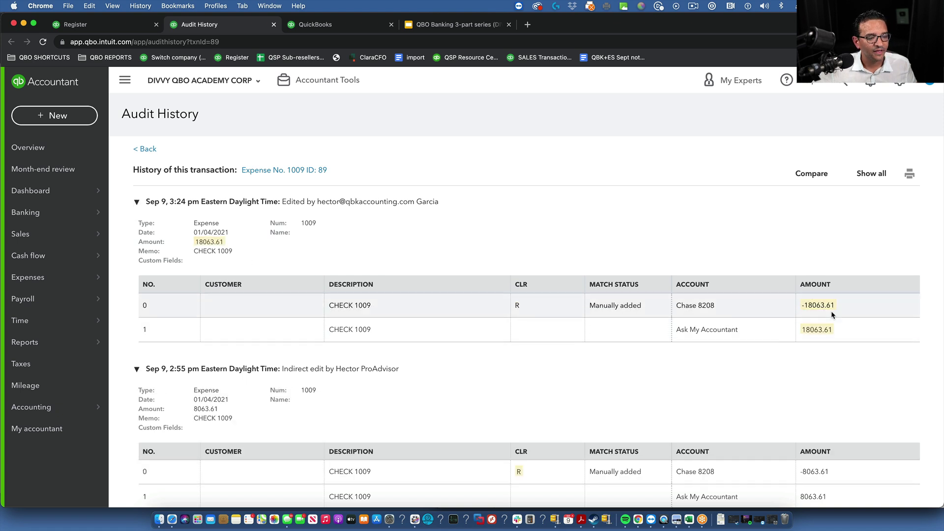
scroll(848, 322, down, 2)
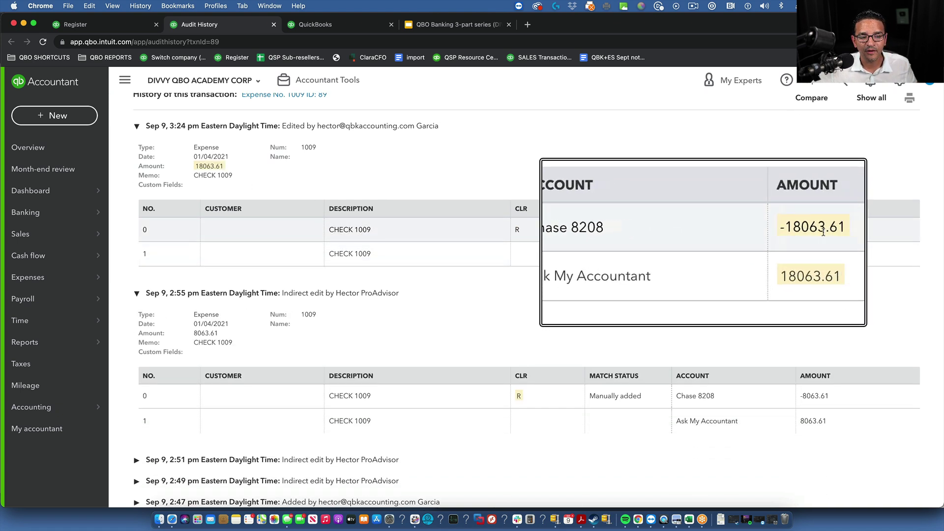
scroll(840, 227, up, 3)
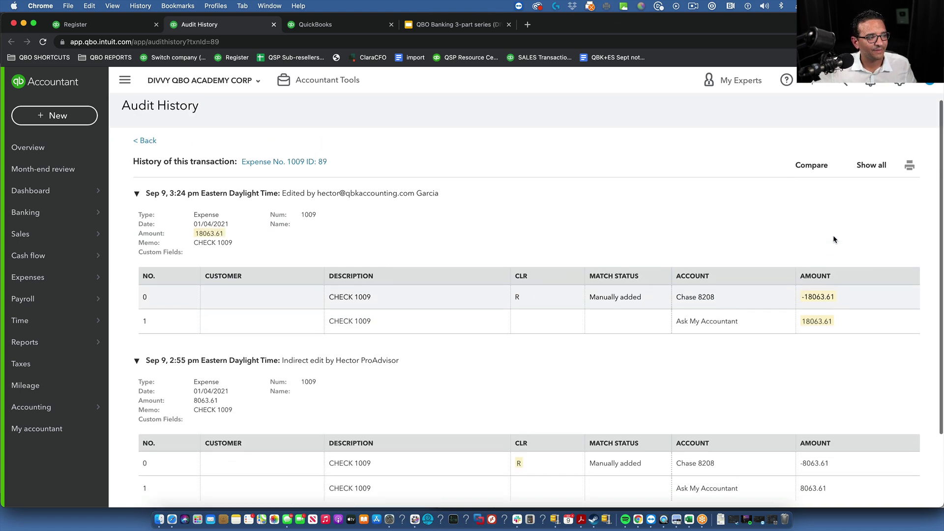
Step: Open expense 1009 from its history, bring up its audit history from the expense form, and expand the two latest edits
click(276, 163)
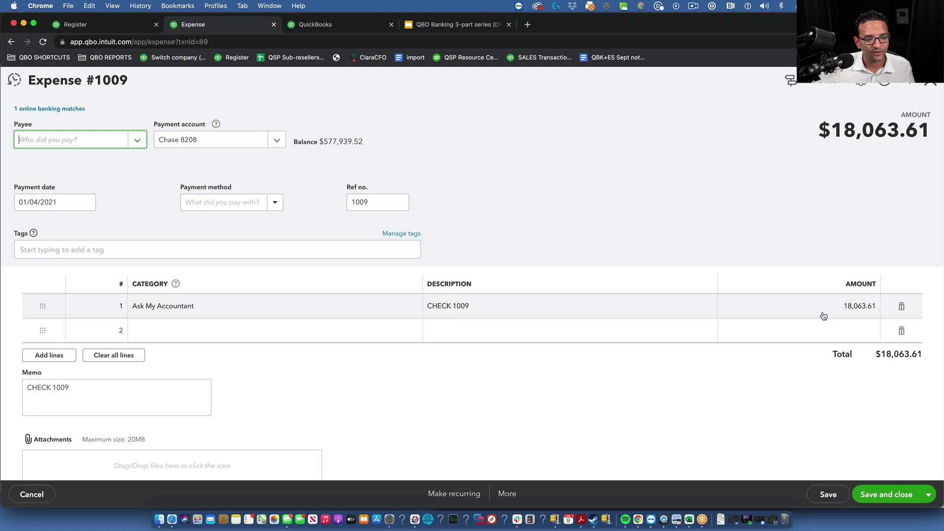
click(839, 307)
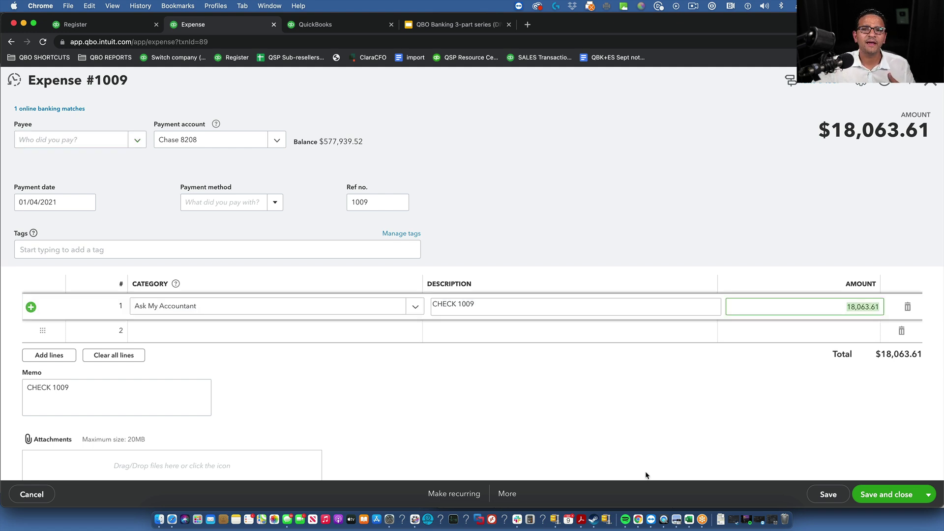
click(508, 494)
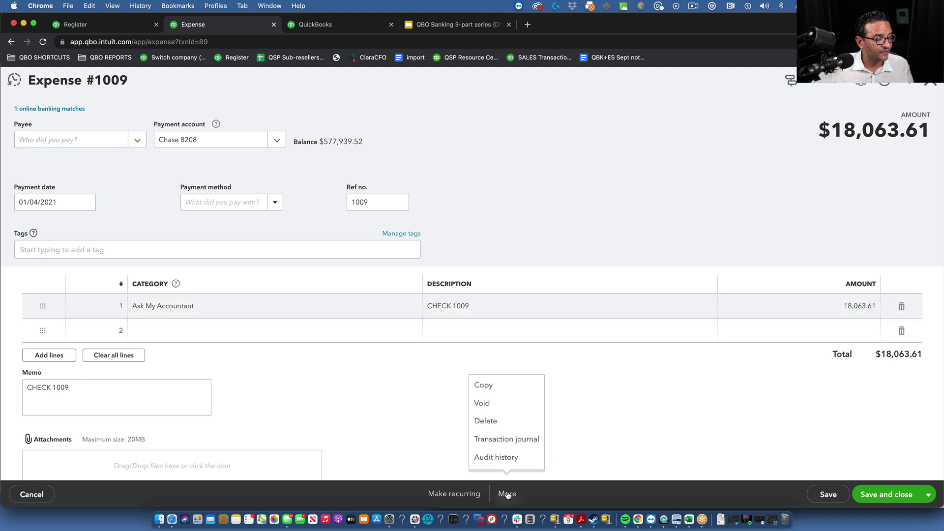
click(495, 457)
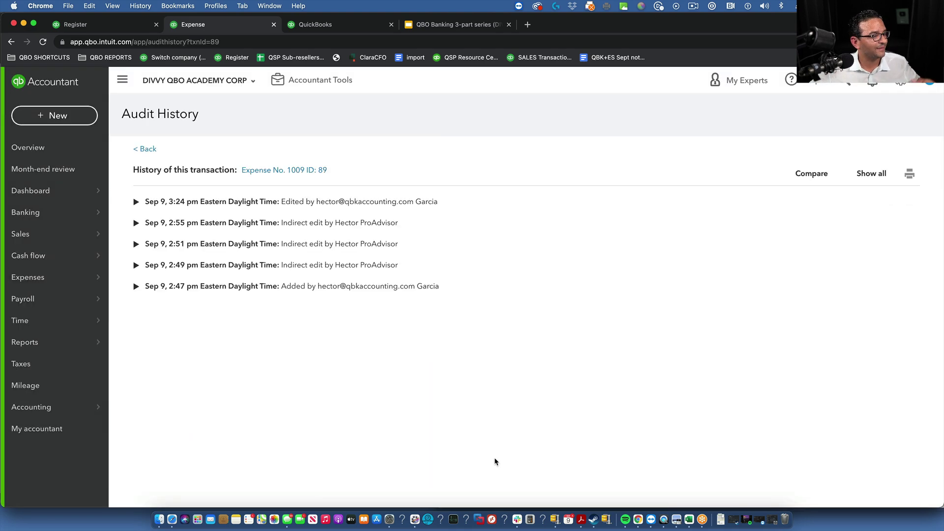
click(345, 202)
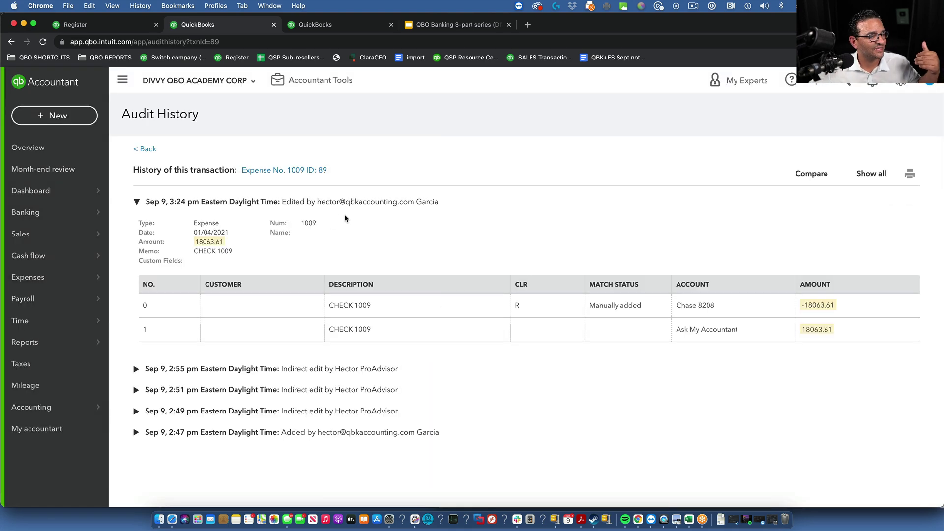
click(333, 374)
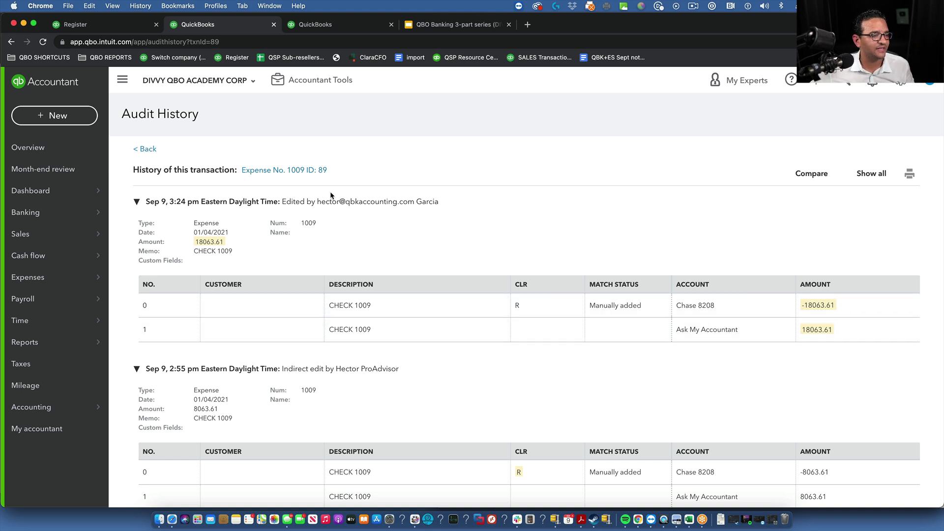
Step: Set the Ask My Accountant line of expense 1009 to 8,063.61 and save it, accepting the bank-match and reconciled-transaction warnings
click(322, 170)
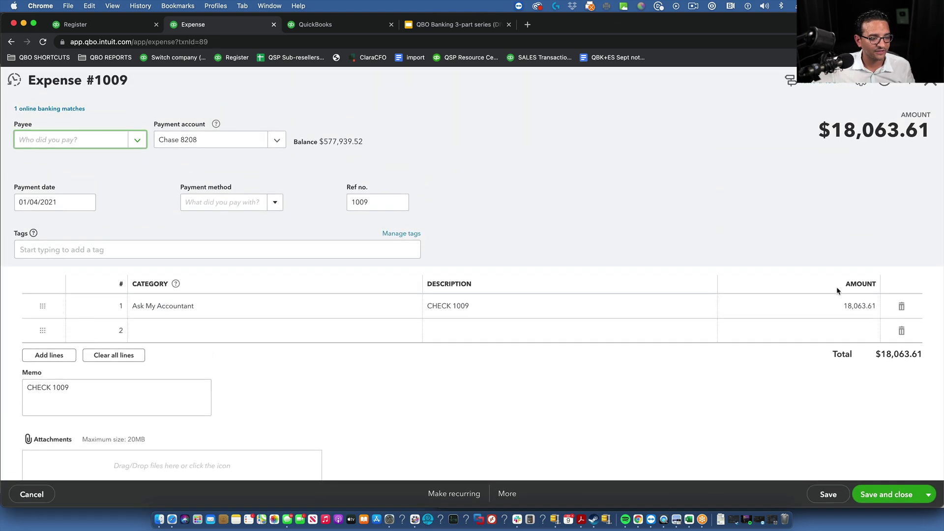
click(846, 306)
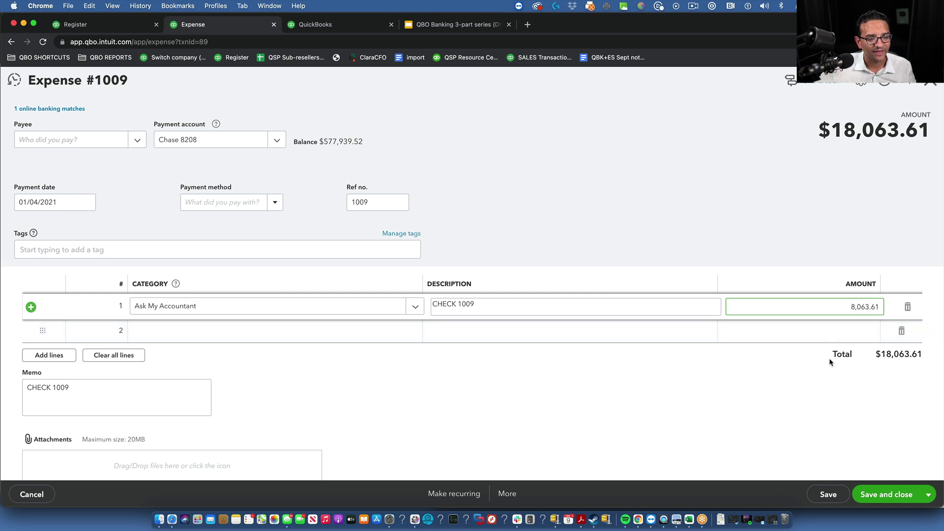
click(890, 495)
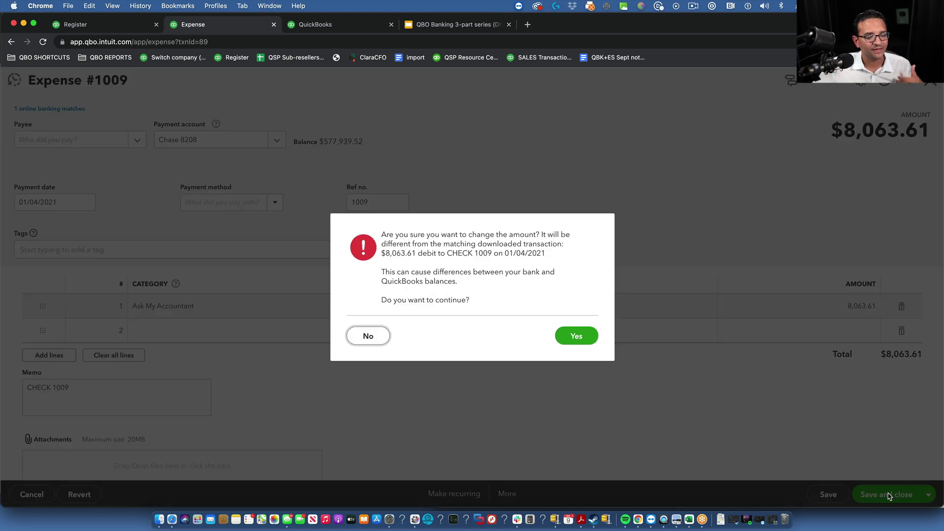
click(578, 337)
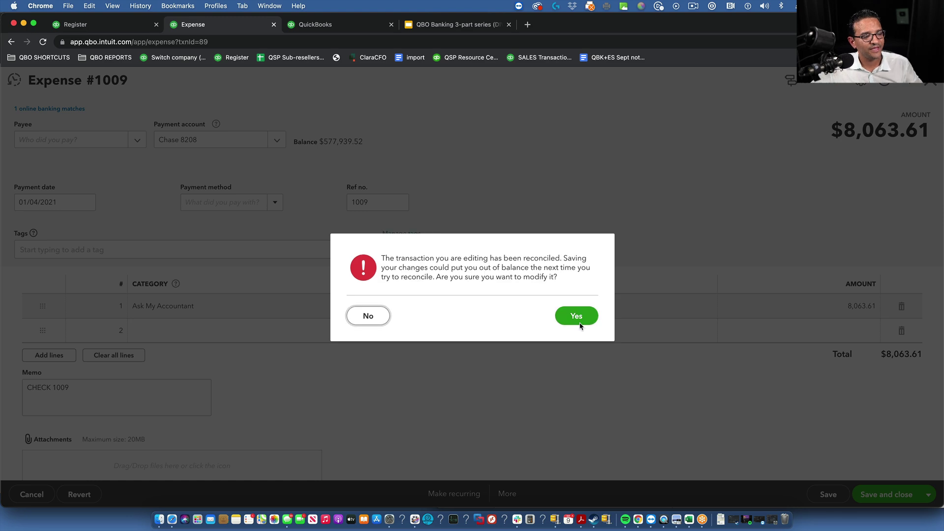
click(576, 316)
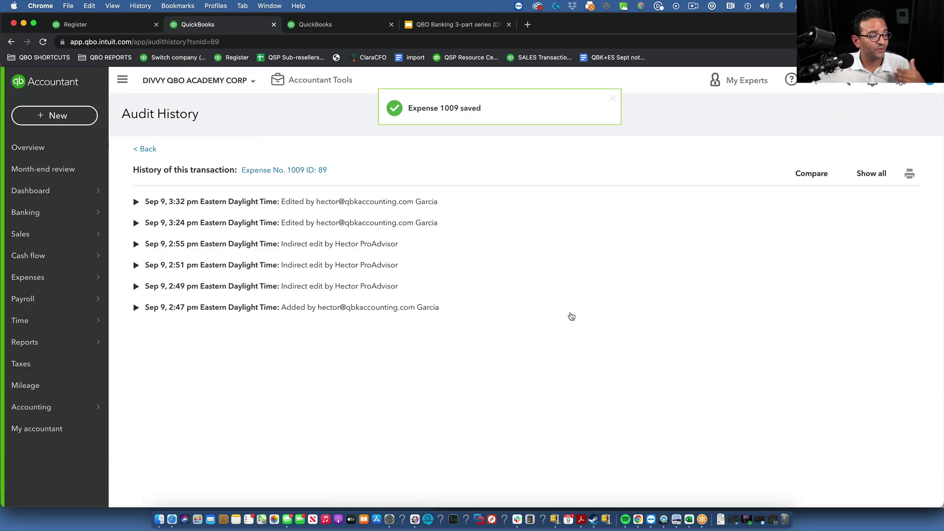
Step: Refresh the Chase 8208 reconcile page, close the audit history, and reopen the Reconciliation Discrepancy Report with the guided tip dismissed
click(101, 29)
click(194, 27)
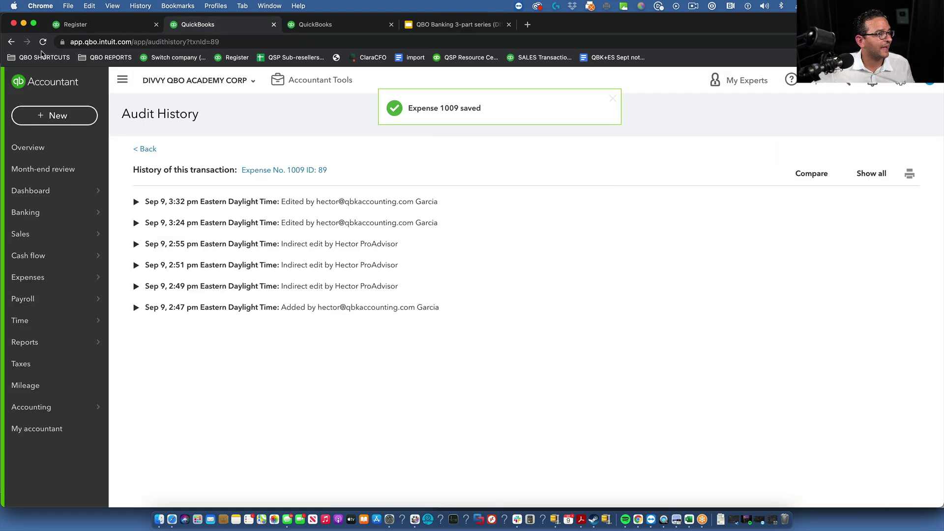
click(11, 42)
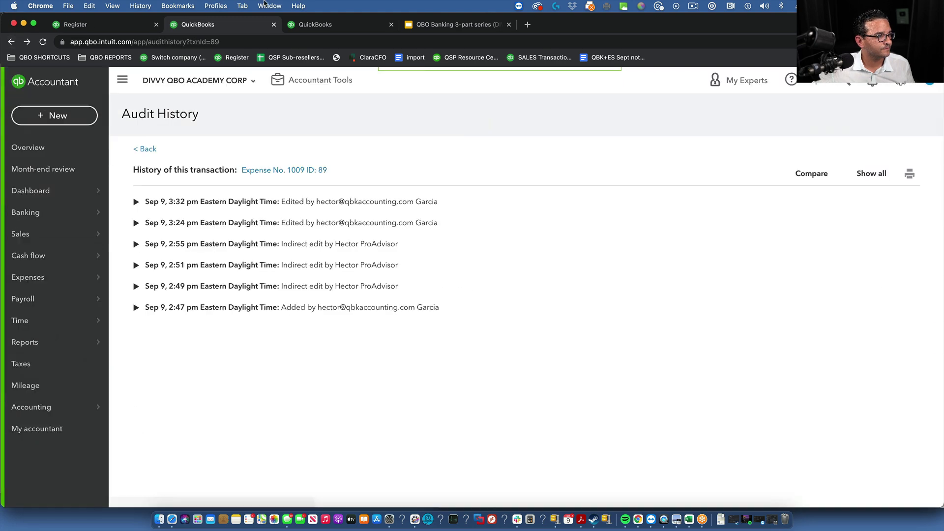
click(309, 24)
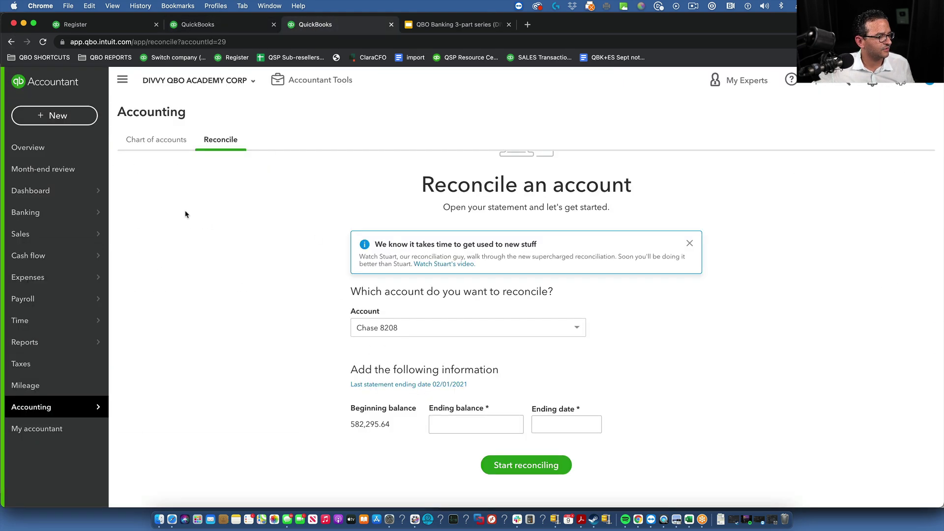
click(43, 42)
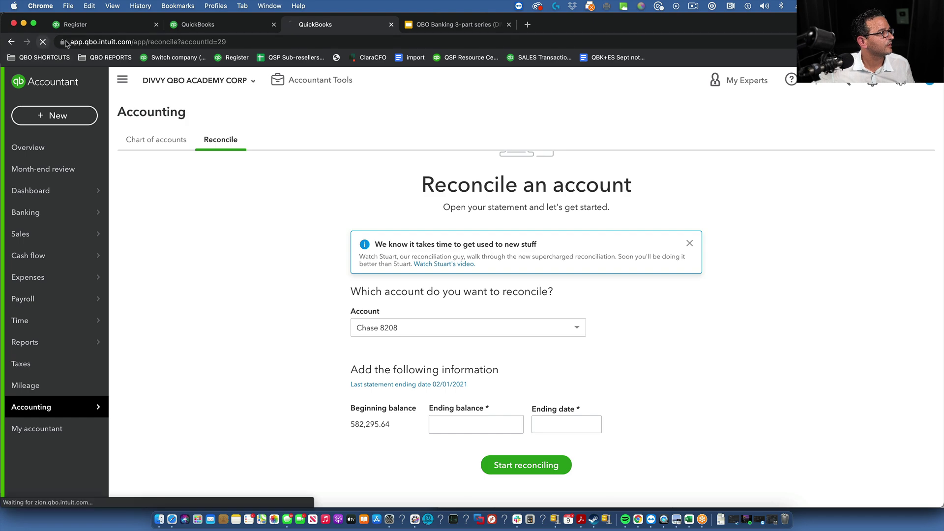
click(274, 25)
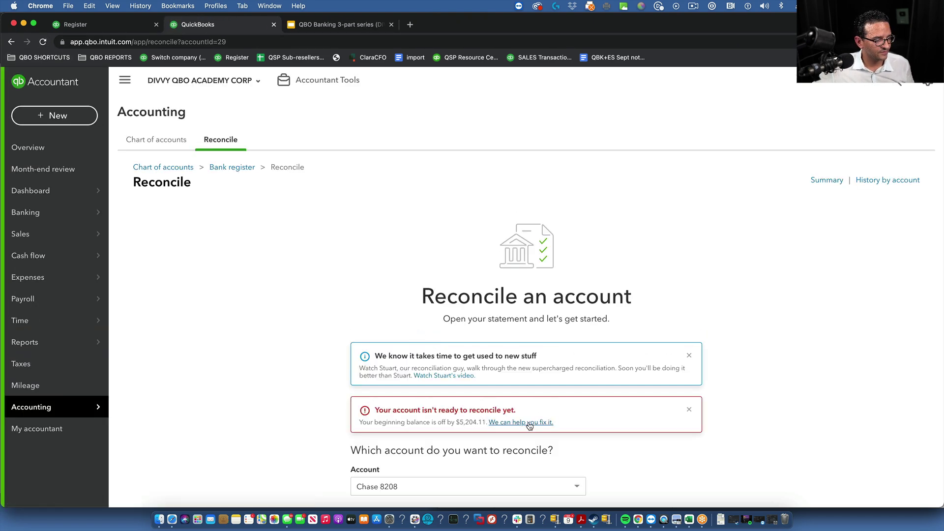
click(529, 423)
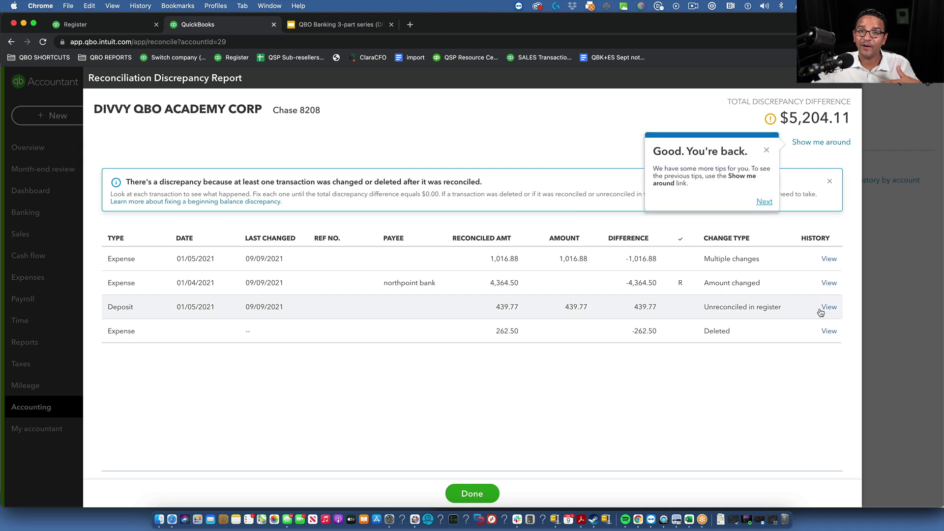
click(769, 149)
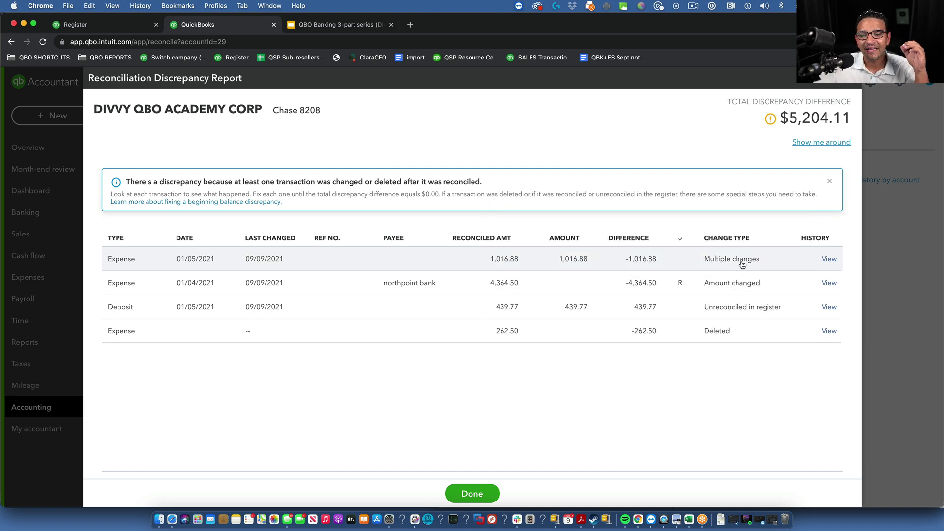
Step: View the audit history of the 01/05/2021 expense of 1,016.88 and compare its 2:55 pm and 3:26 pm edits
click(829, 260)
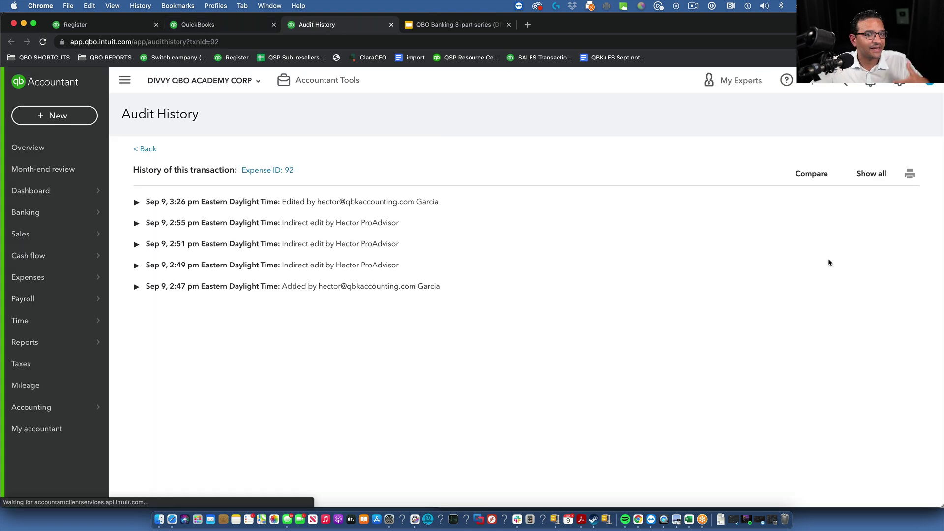
click(136, 222)
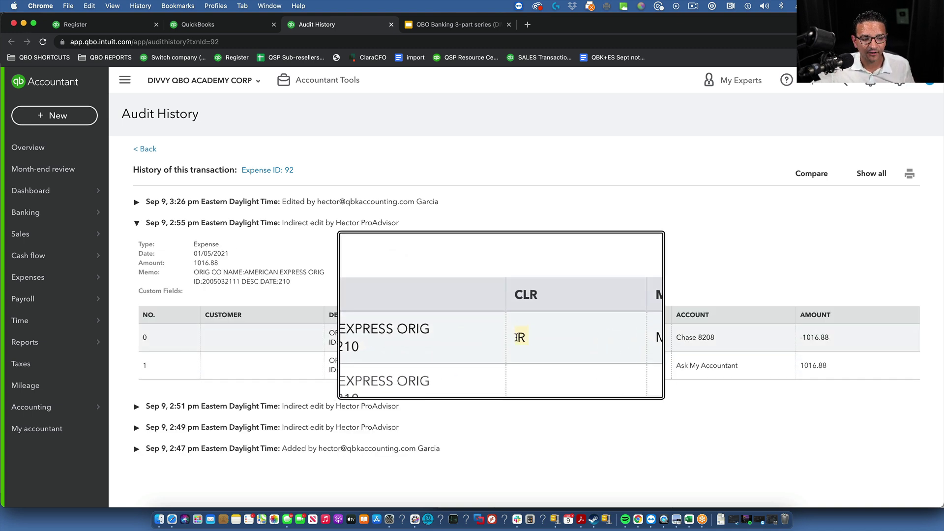
drag(676, 337, 721, 340)
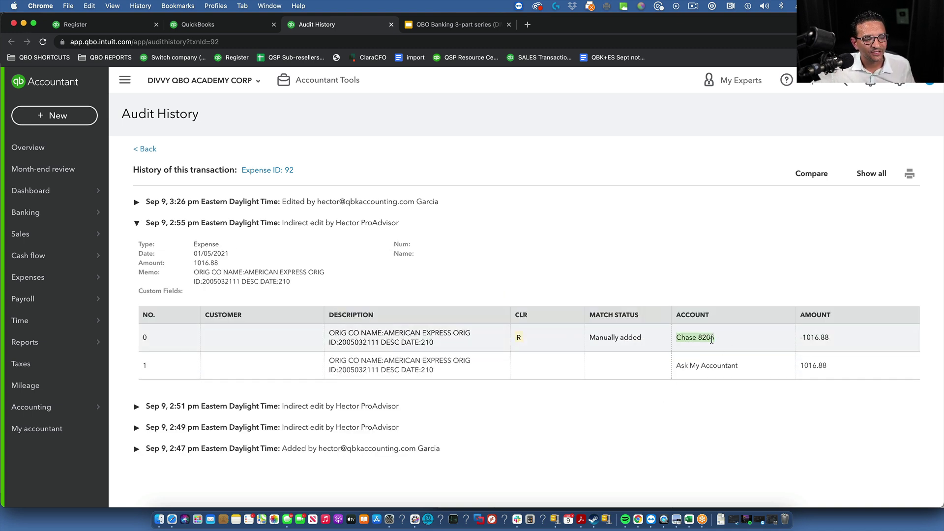
click(233, 201)
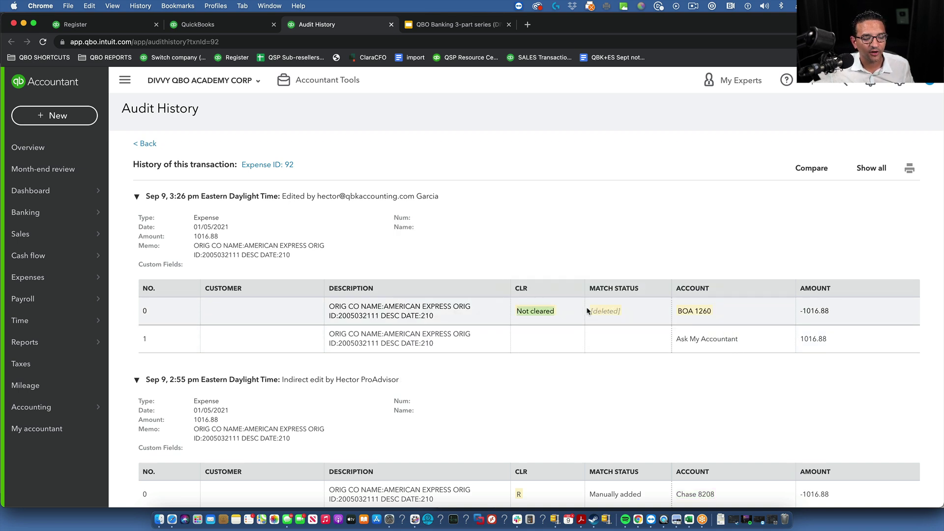
drag(677, 311, 719, 311)
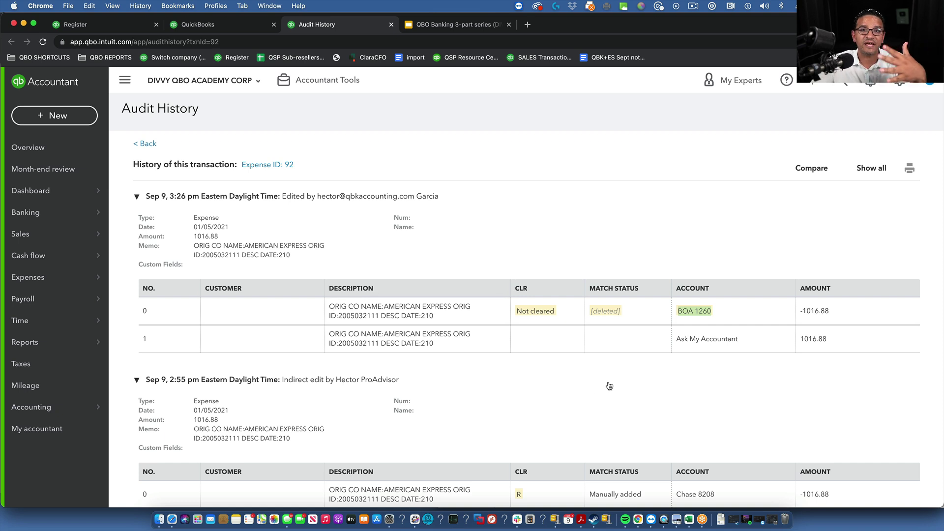
scroll(617, 385, down, 1)
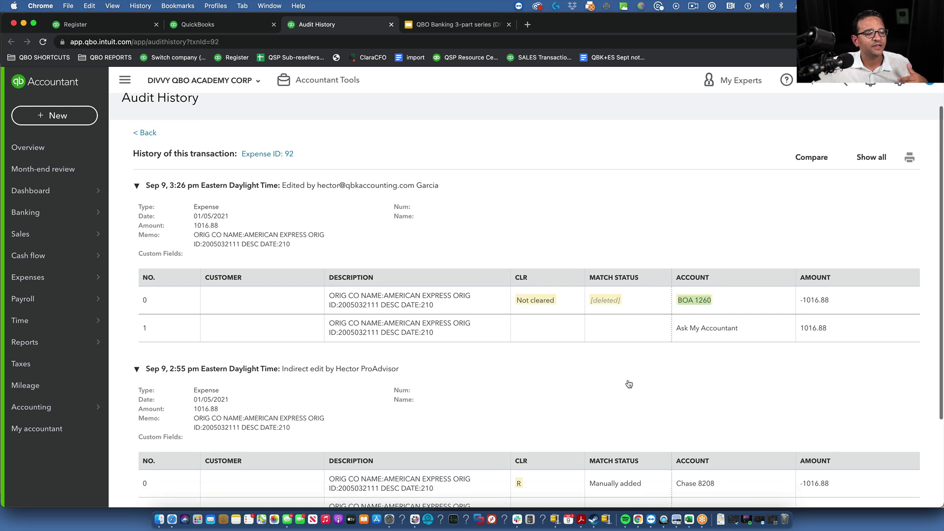
scroll(627, 385, up, 2)
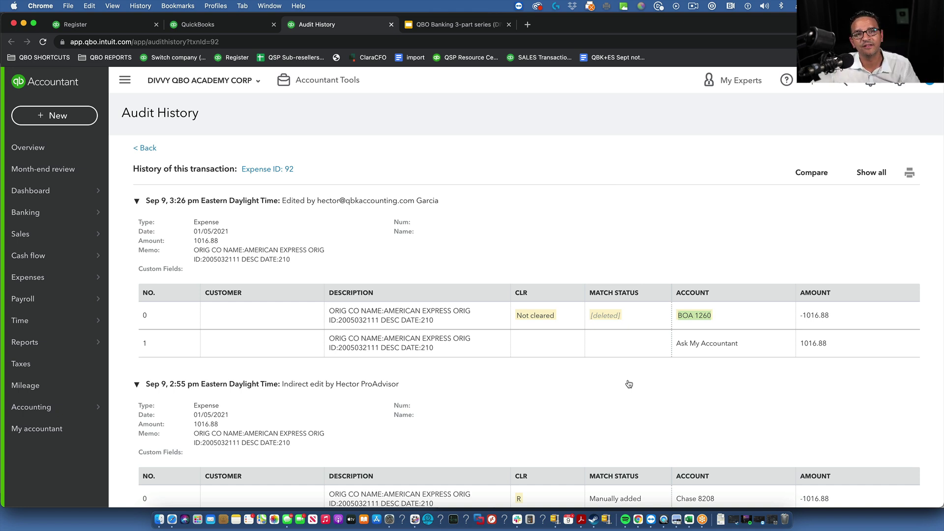
scroll(628, 384, down, 3)
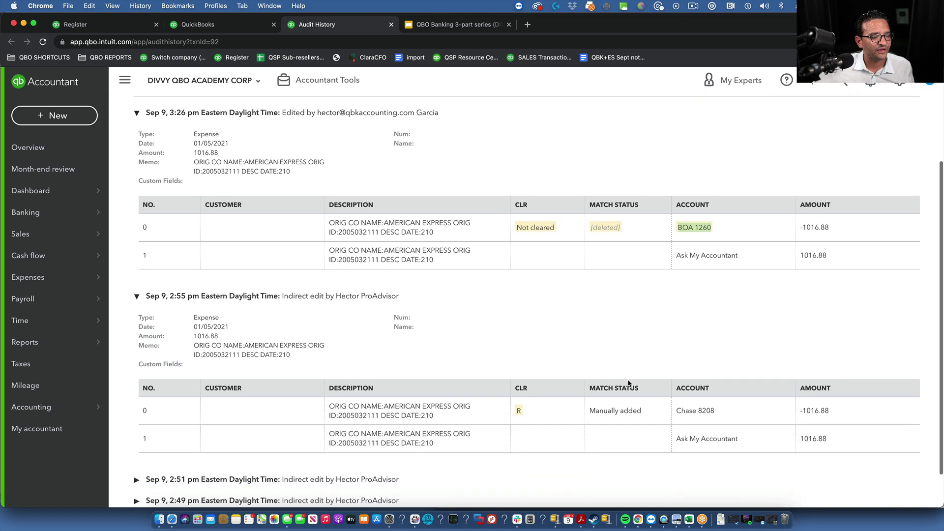
scroll(627, 379, up, 2)
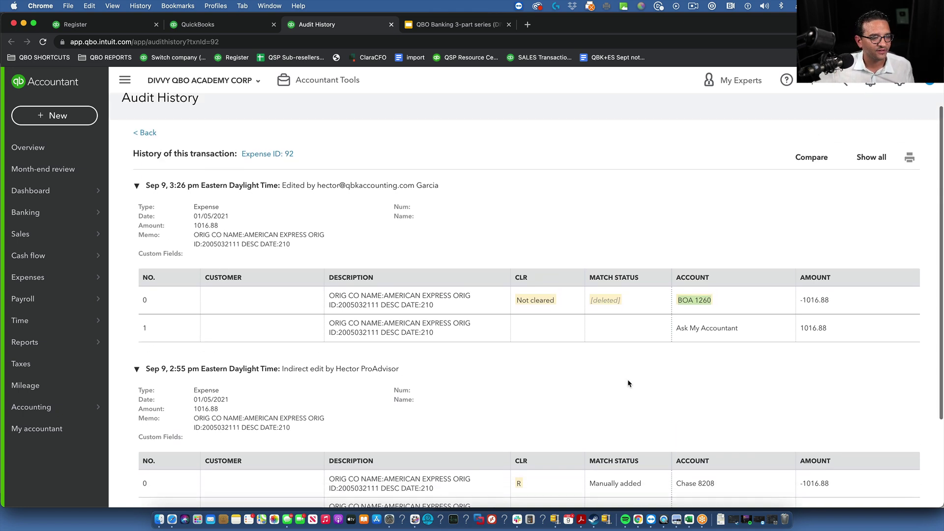
Step: Open the 1,016.88 expense from its audit history, set its payment account to Chase 8208, and save and close it
click(268, 159)
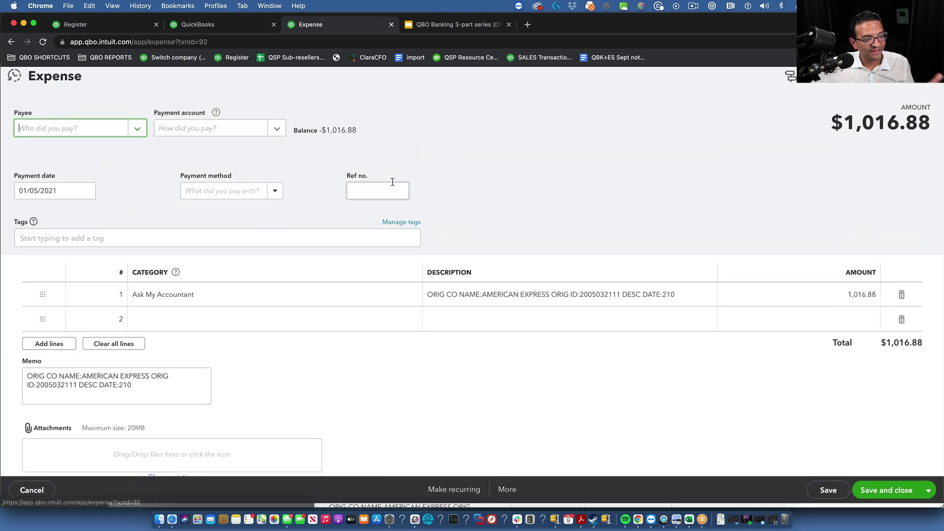
click(260, 135)
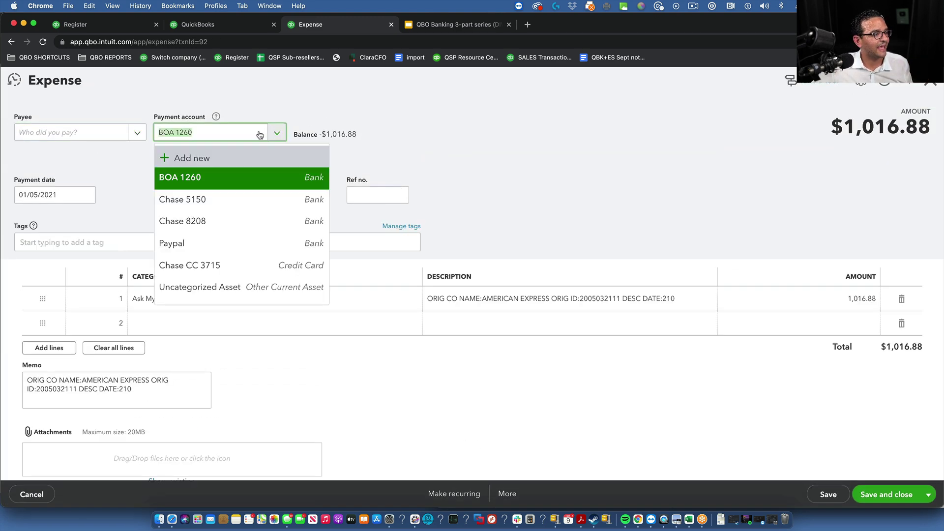
click(205, 220)
click(889, 494)
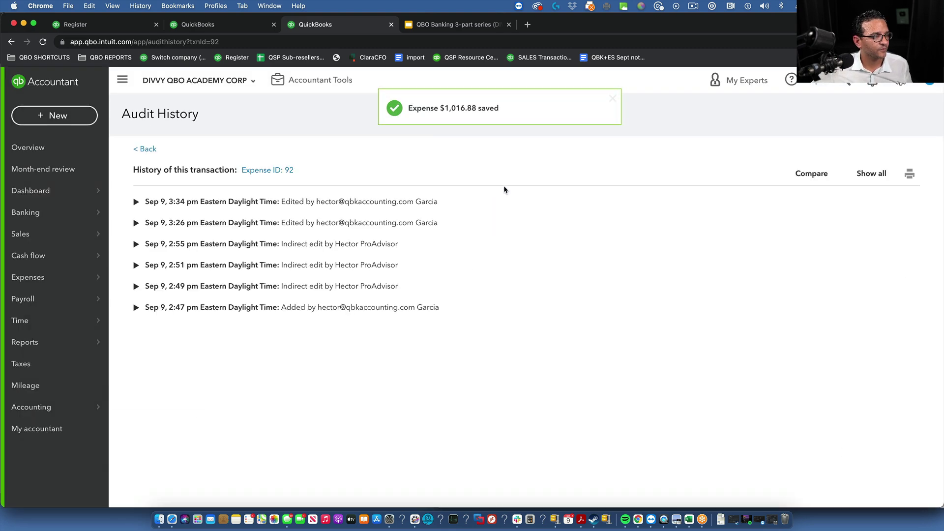
click(145, 148)
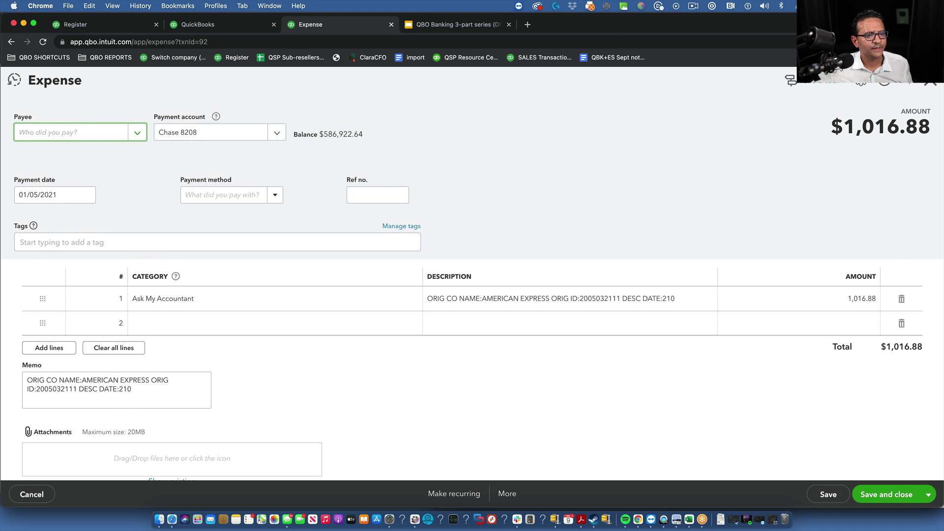
click(11, 43)
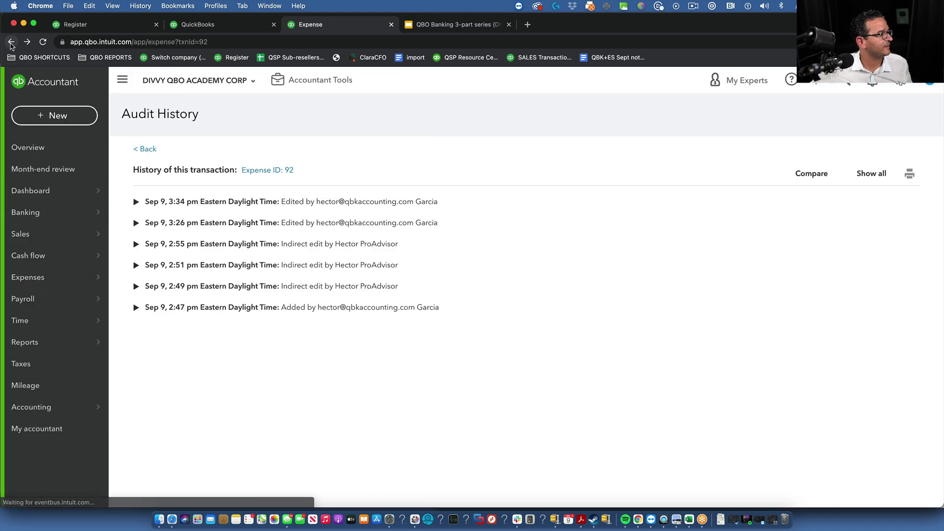
click(11, 44)
click(11, 43)
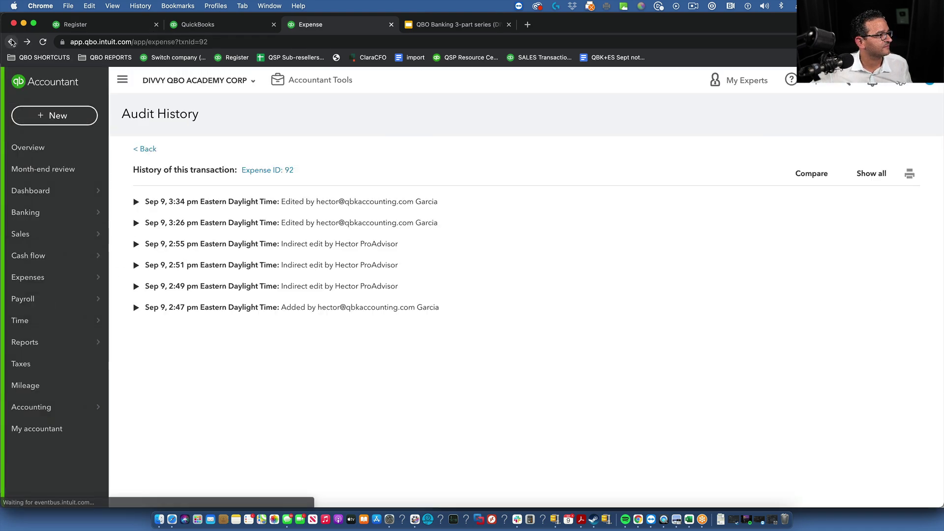
click(12, 43)
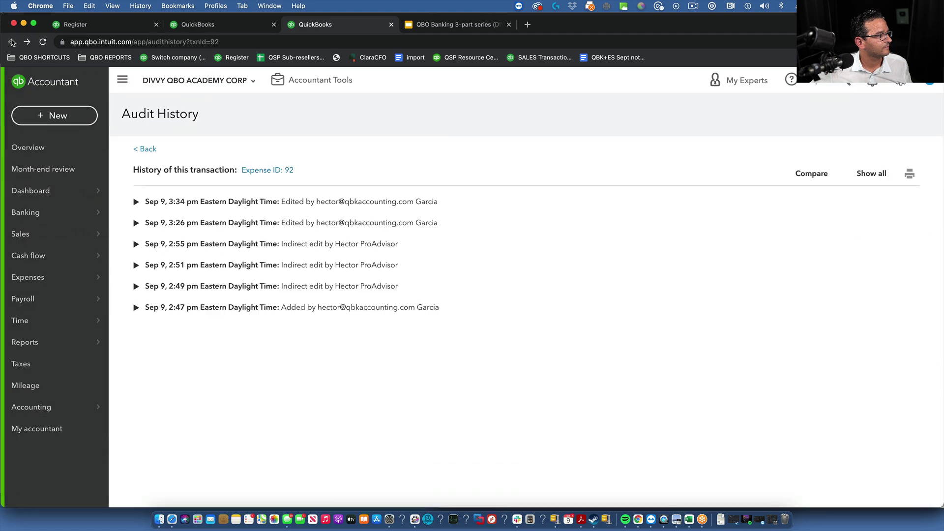
Step: Go to the Reconcile page, select the Chase 8208 account, and open its Reconciliation Discrepancy Report
click(907, 87)
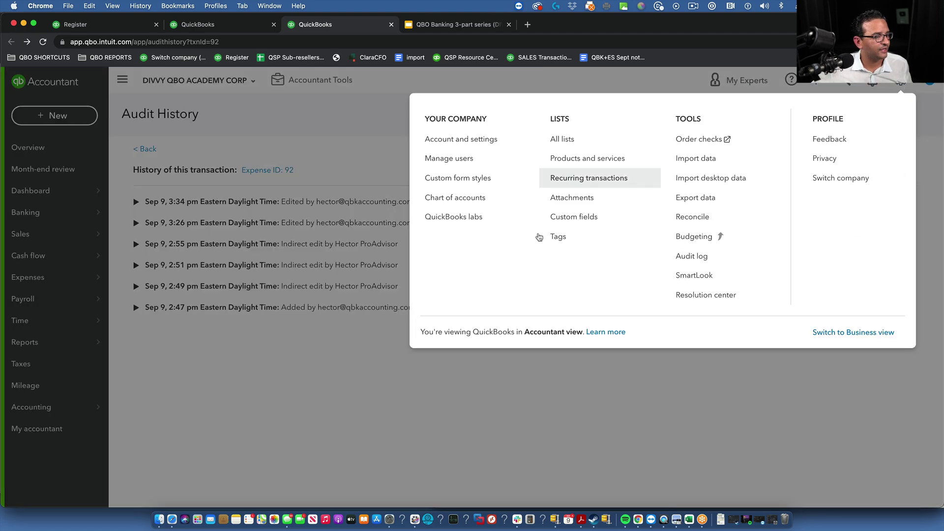
click(701, 218)
scroll(526, 418, down, 3)
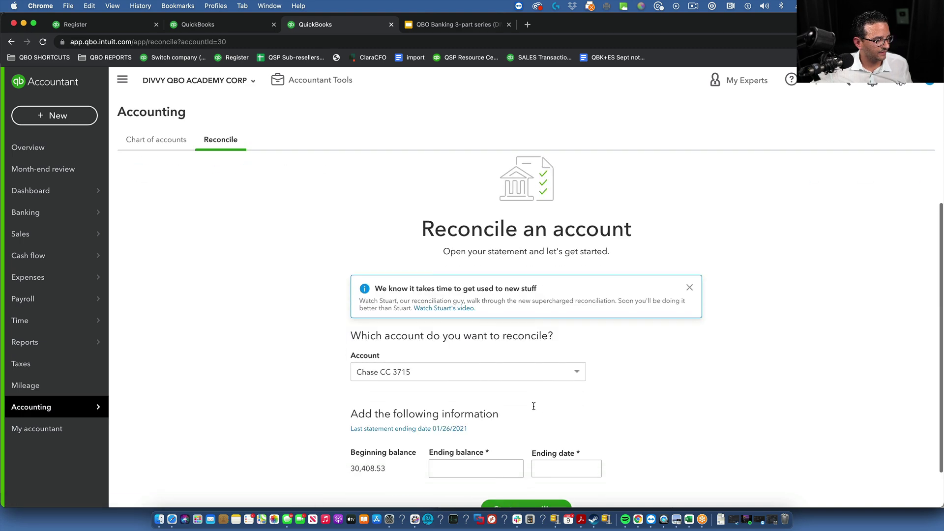
click(414, 370)
click(387, 412)
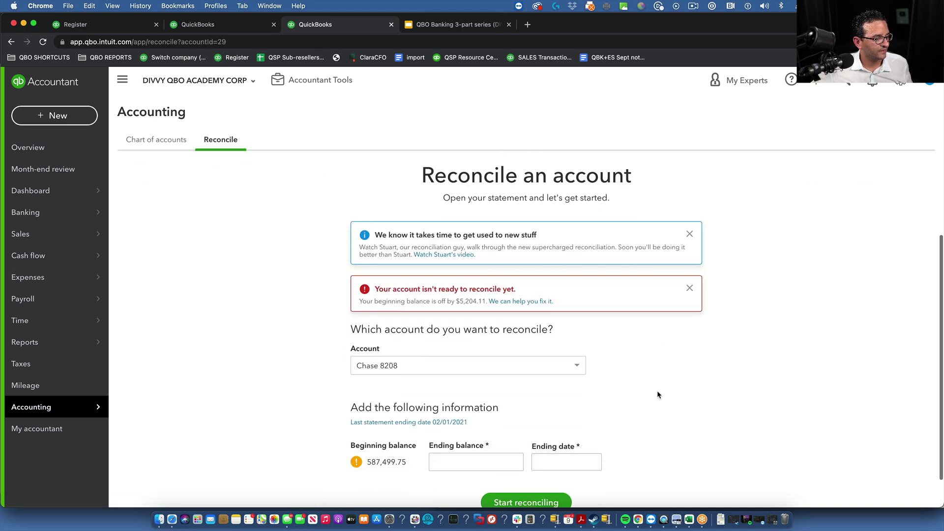
scroll(656, 390, down, 1)
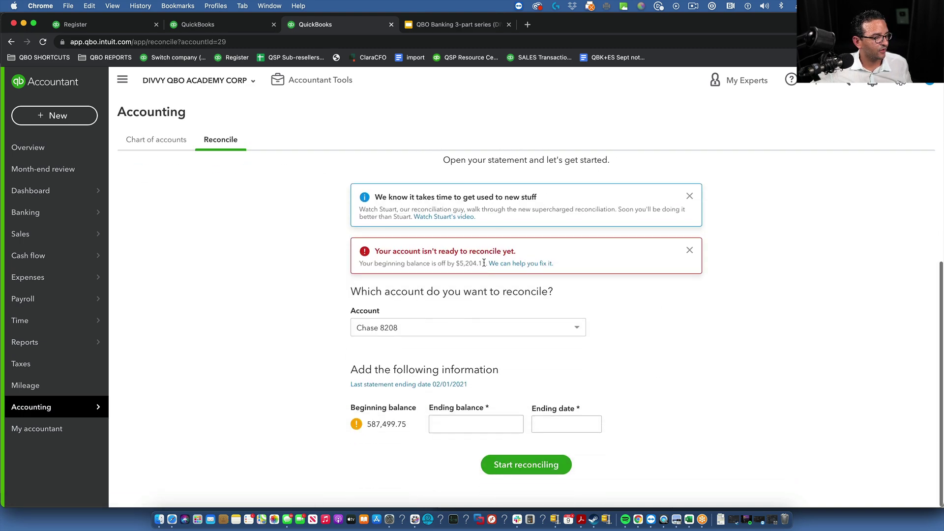
click(522, 265)
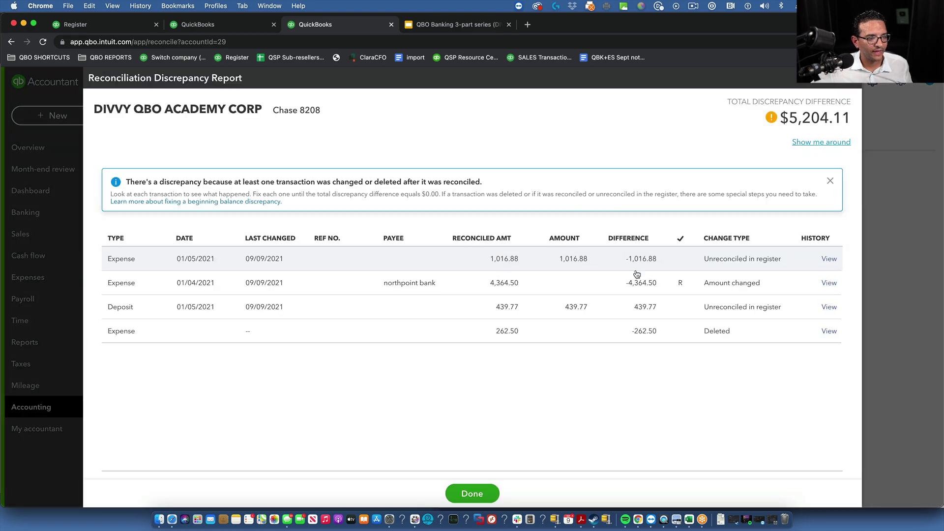
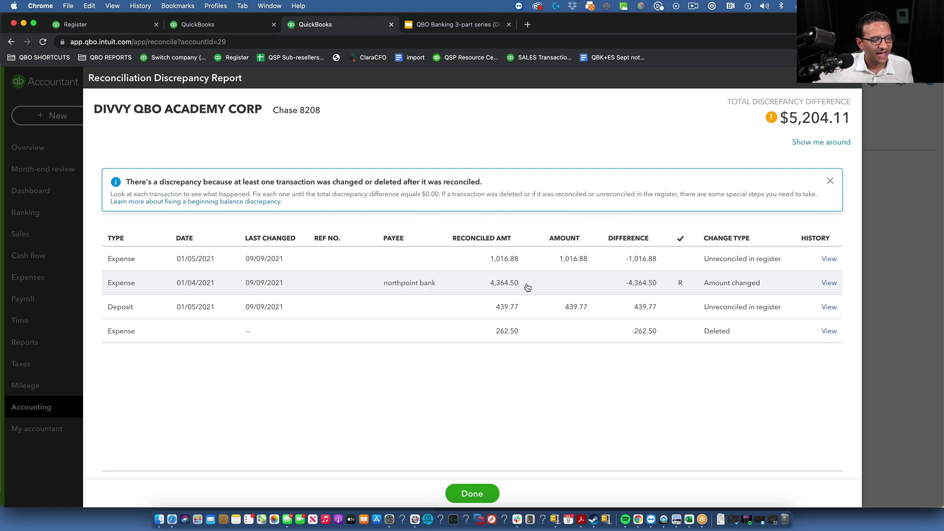
Step: Set the amount of the 01/04/2021 northpoint bank expense to 4,364.50 within the discrepancy report and save it
click(570, 285)
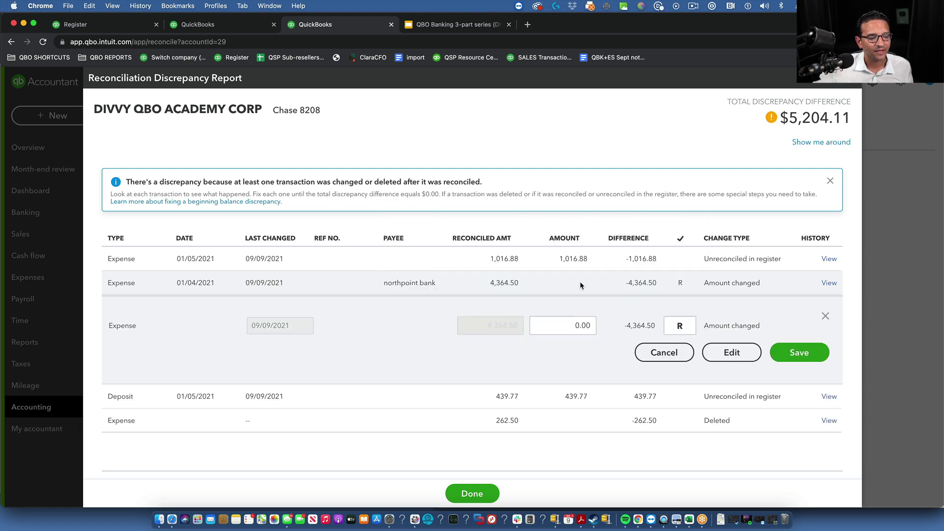
click(565, 327)
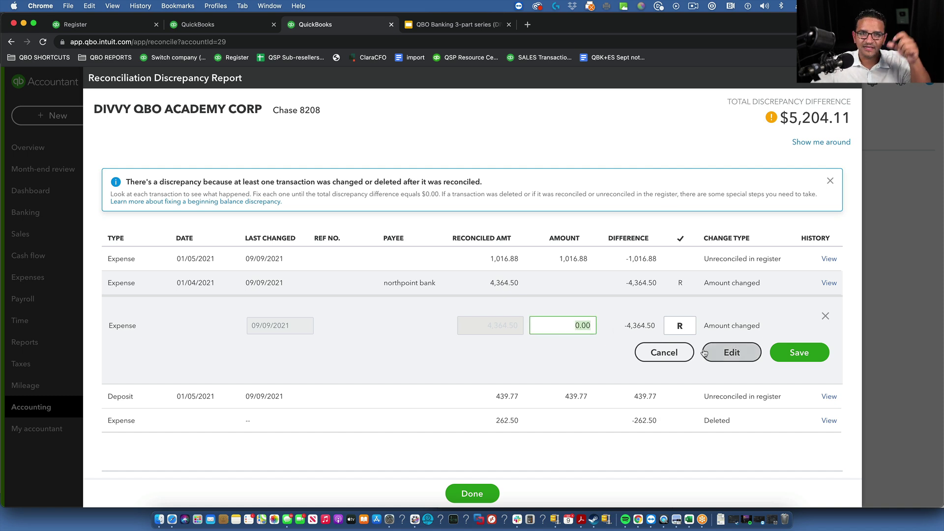
text(4)
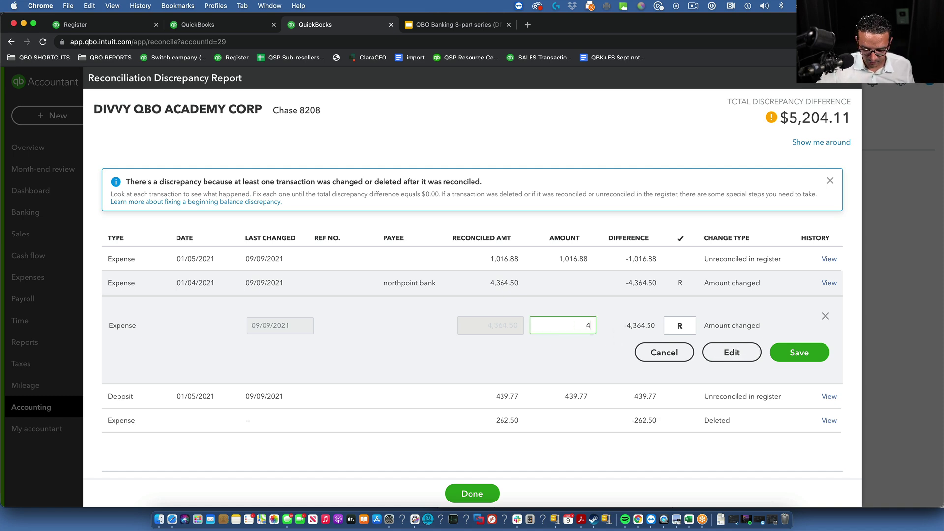
text(,364.50)
key(Tab)
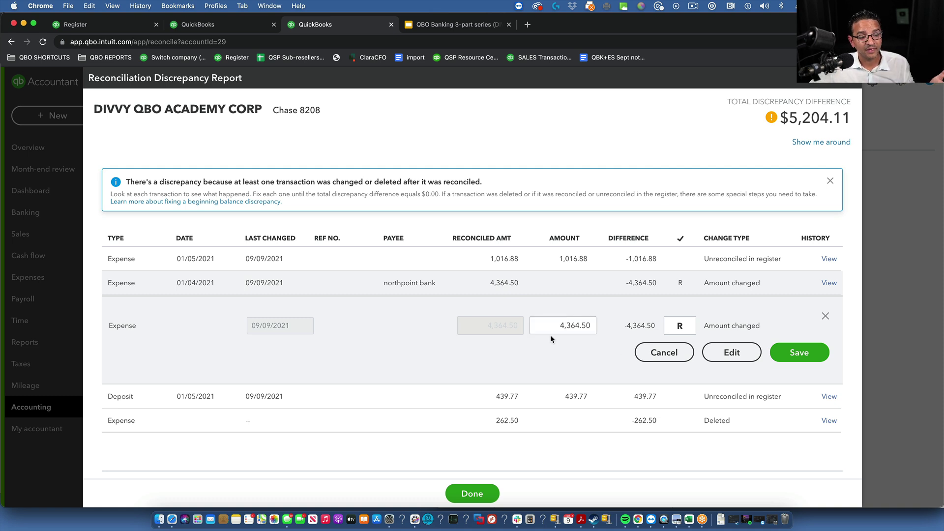
click(817, 348)
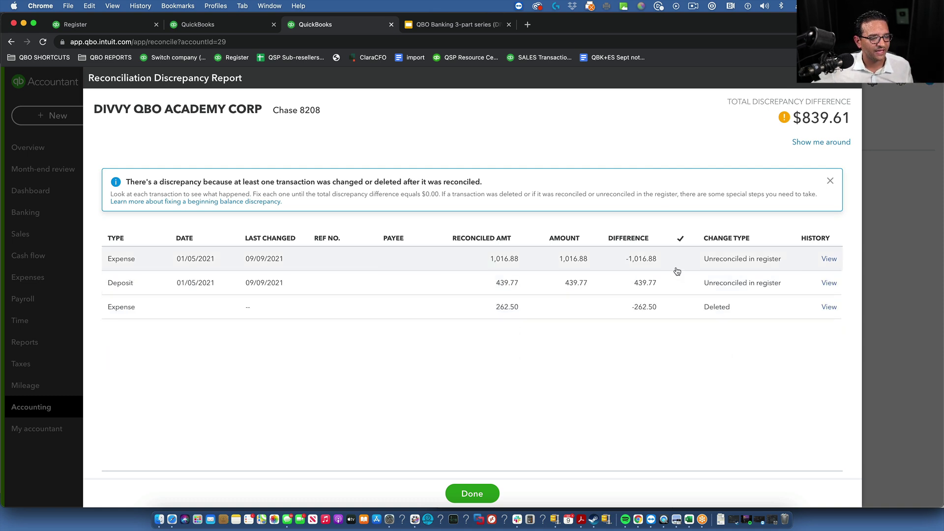
Step: Mark the 01/05/2021 expense of 1,016.88 as reconciled (R) within the discrepancy report and save it
click(689, 258)
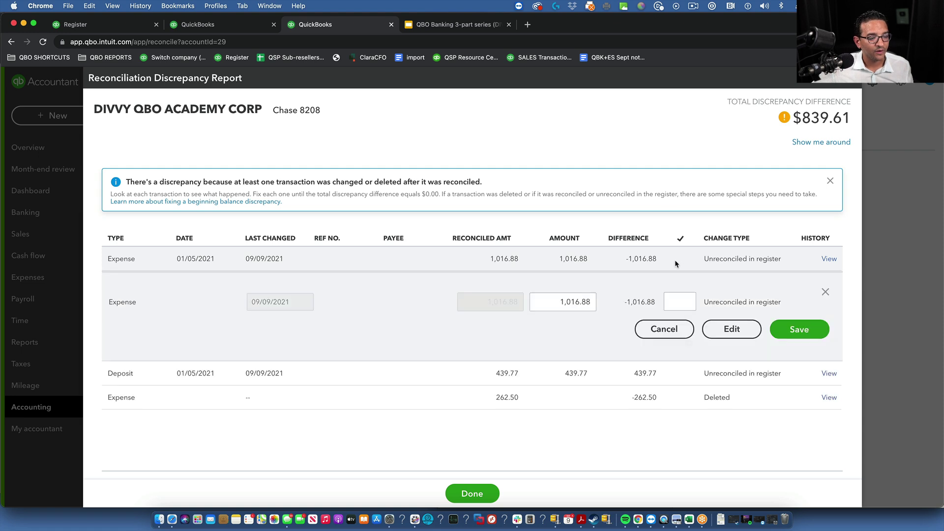
click(681, 303)
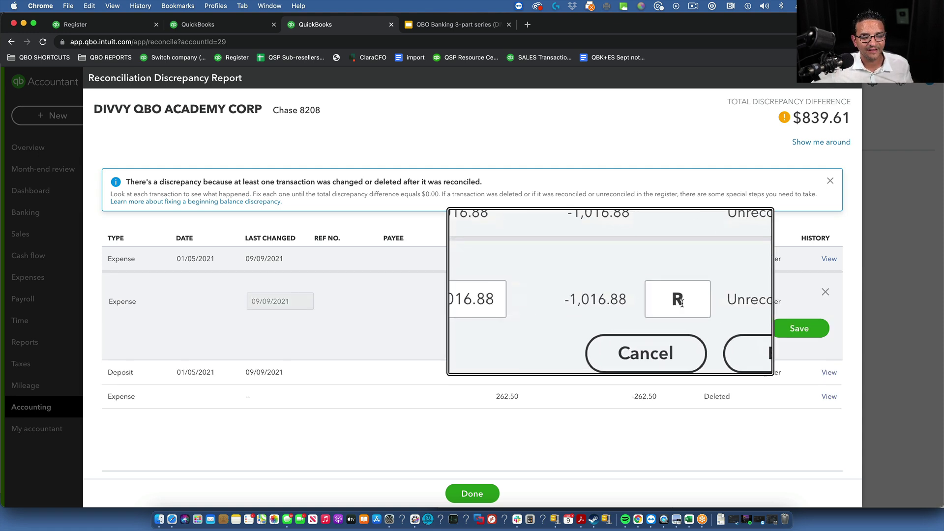
click(798, 333)
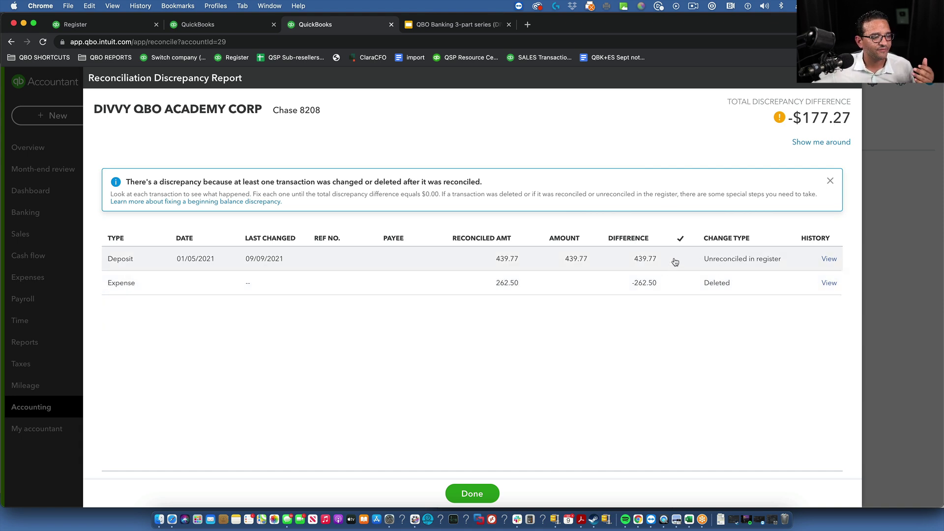
click(674, 259)
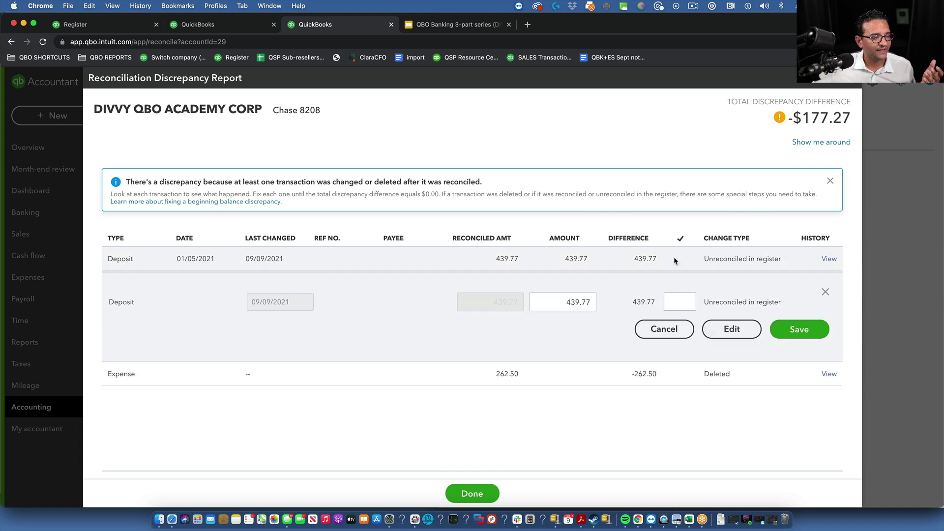
click(680, 305)
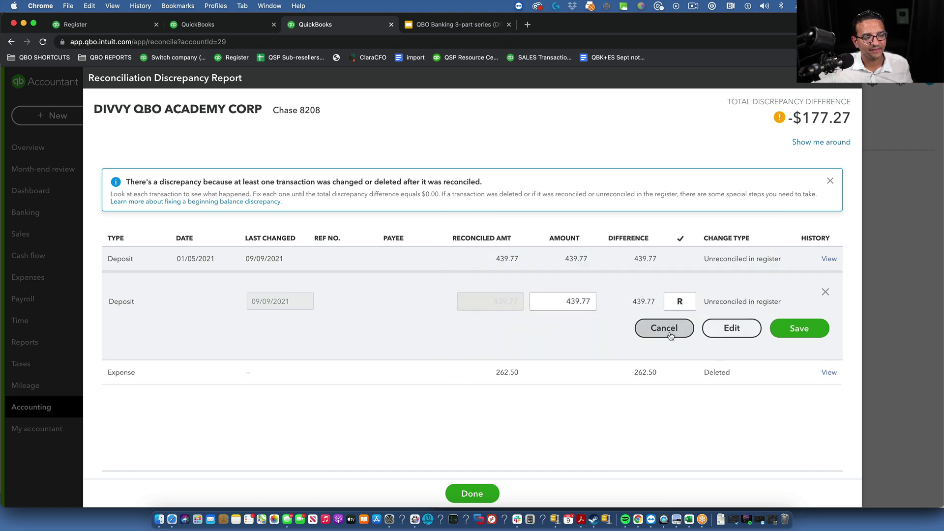
click(677, 329)
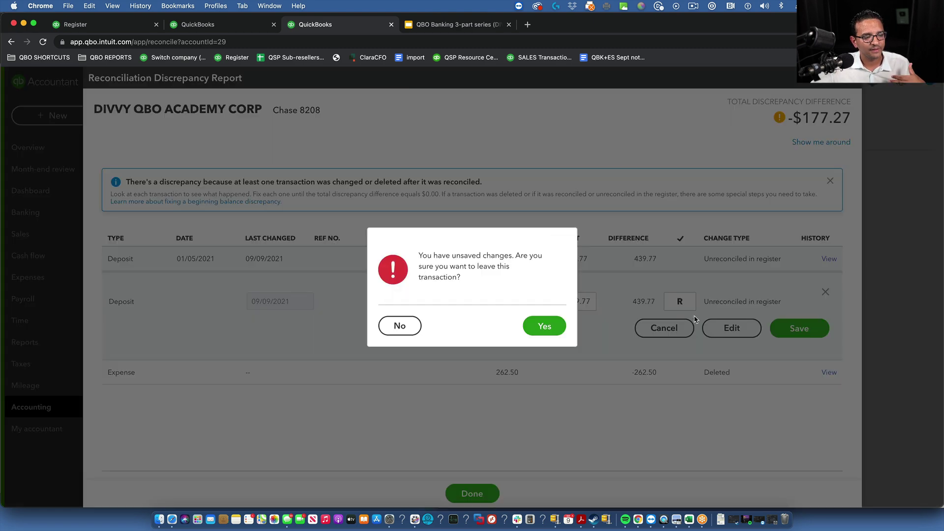
click(551, 325)
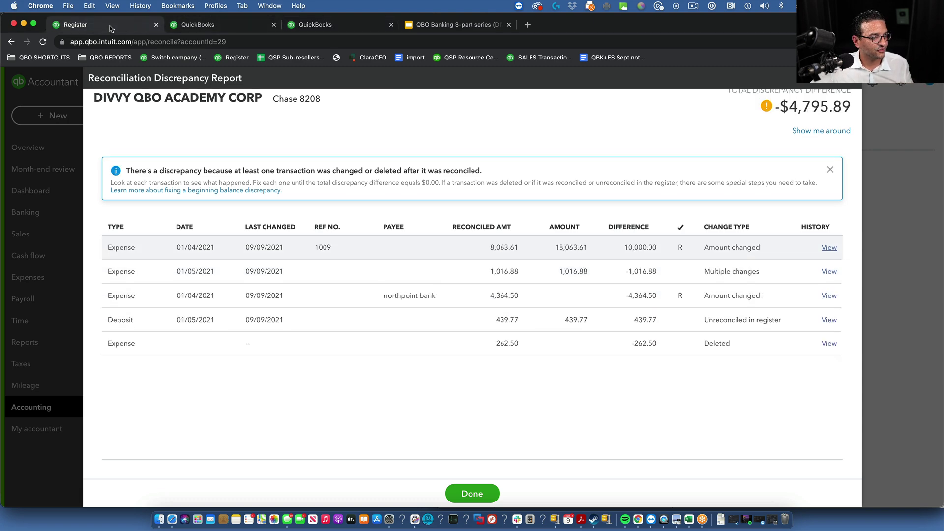
Step: Close the discrepancy report and open the Chase 8208 bank register from the chart of accounts
click(828, 170)
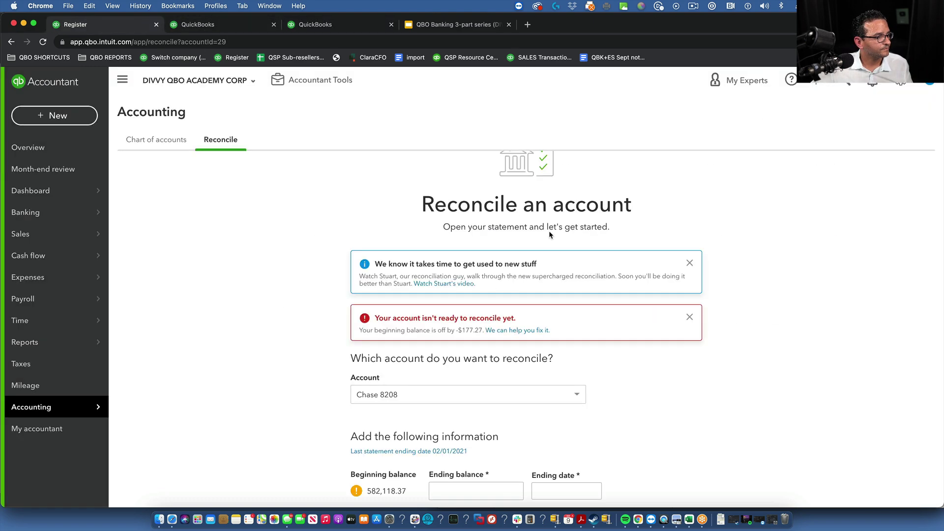
scroll(427, 442, down, 3)
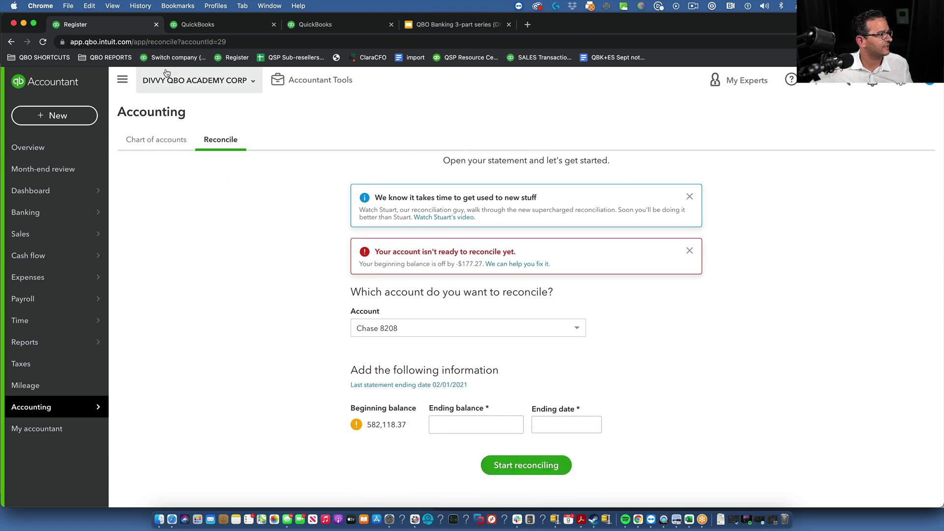
mouse_move(34, 406)
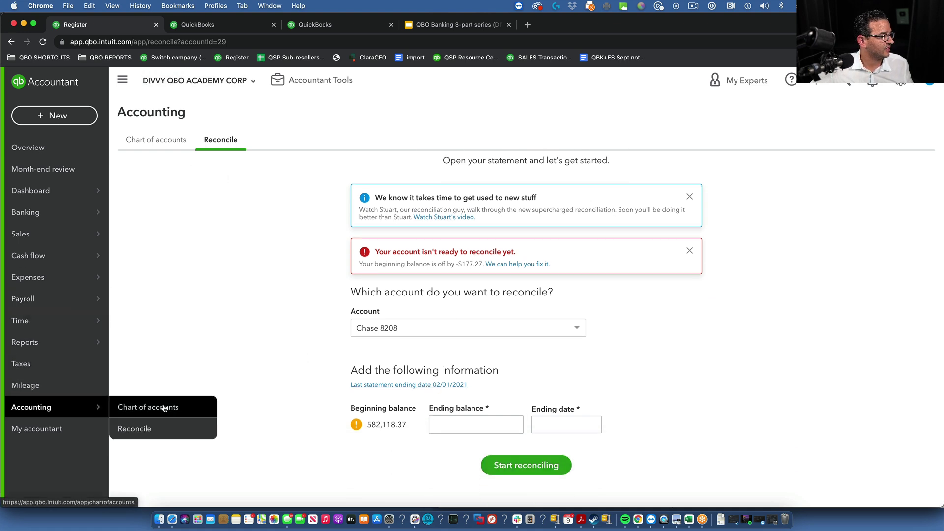
click(173, 404)
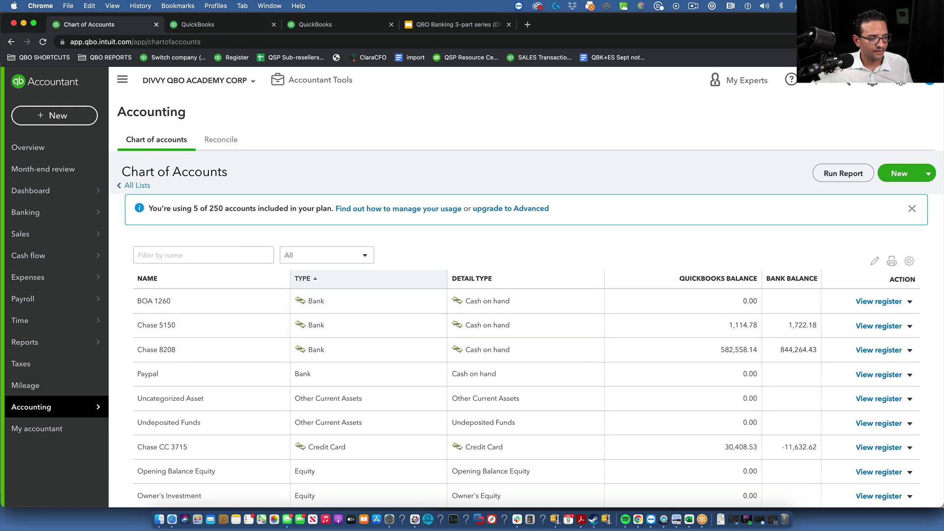
click(879, 350)
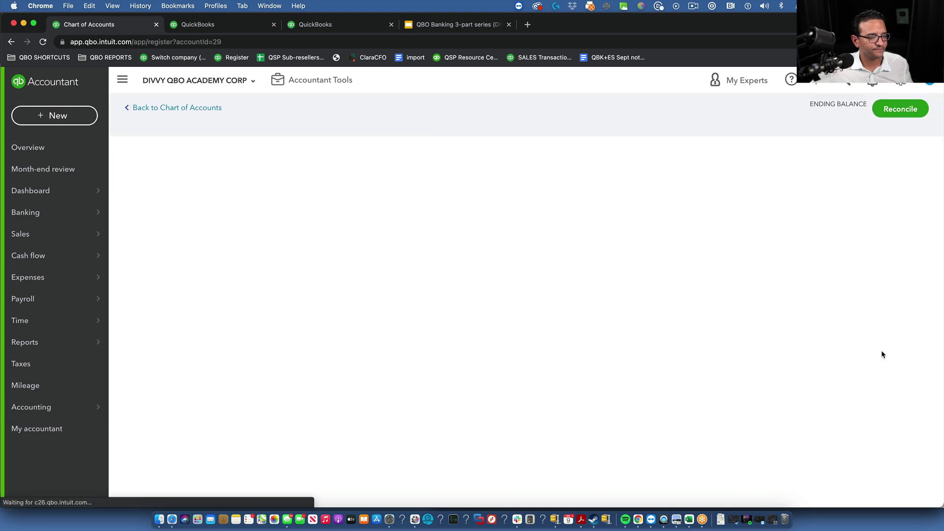
Step: Mark the 01/05/2021 deposit of 439.77 as reconciled (R) in the register and save the manual change
scroll(762, 335, down, 10)
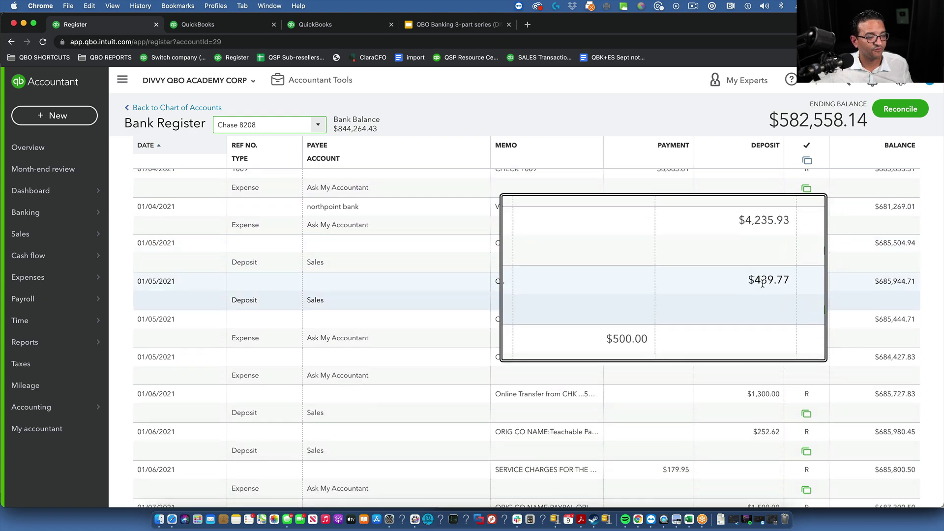
click(805, 285)
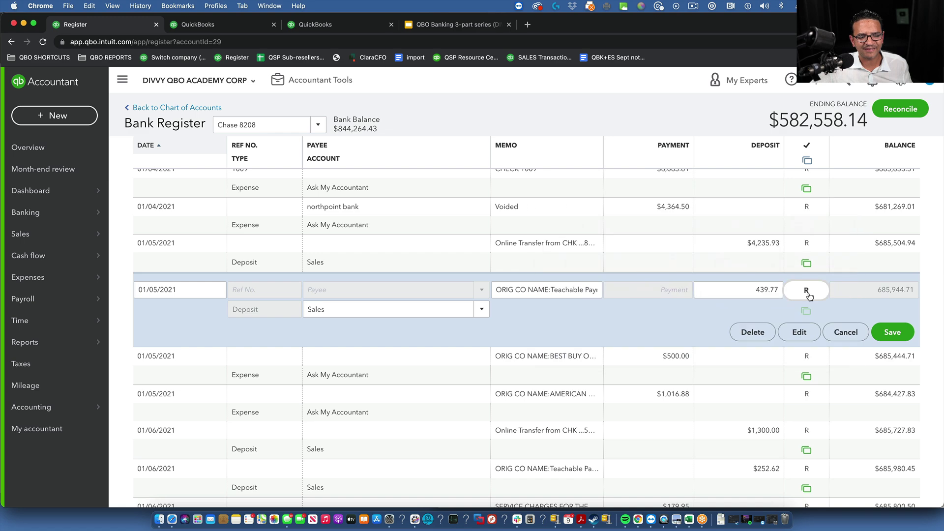
click(885, 334)
click(573, 316)
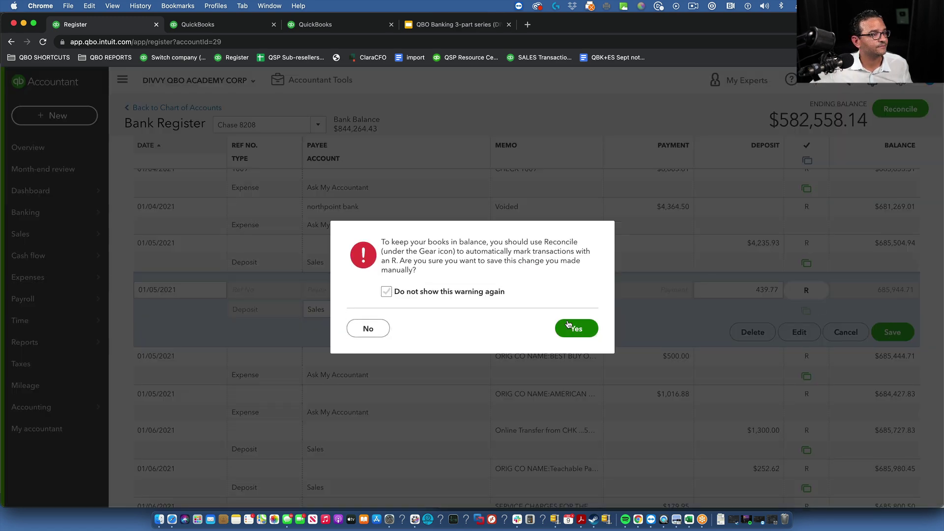
click(576, 329)
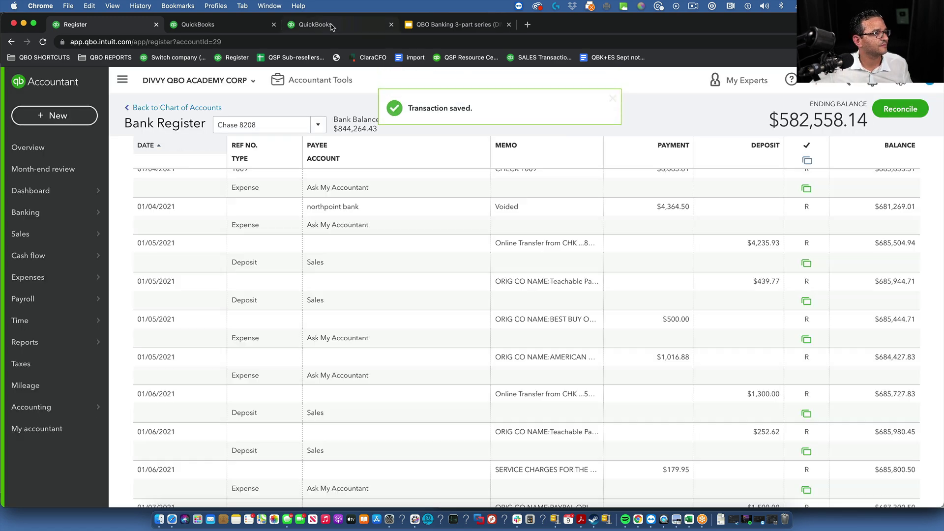
Step: Reload the Reconcile page and reopen the Chase 8208 discrepancy report to check the remaining items
click(338, 25)
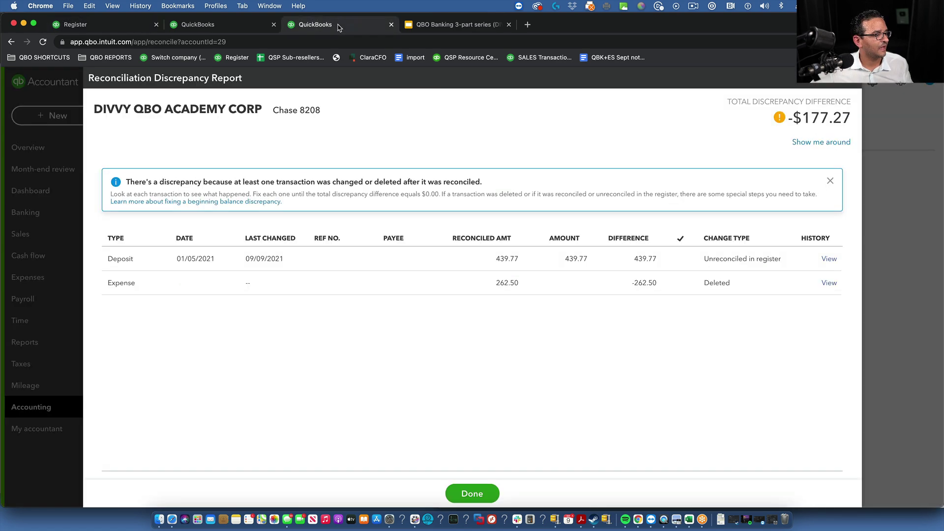
click(43, 42)
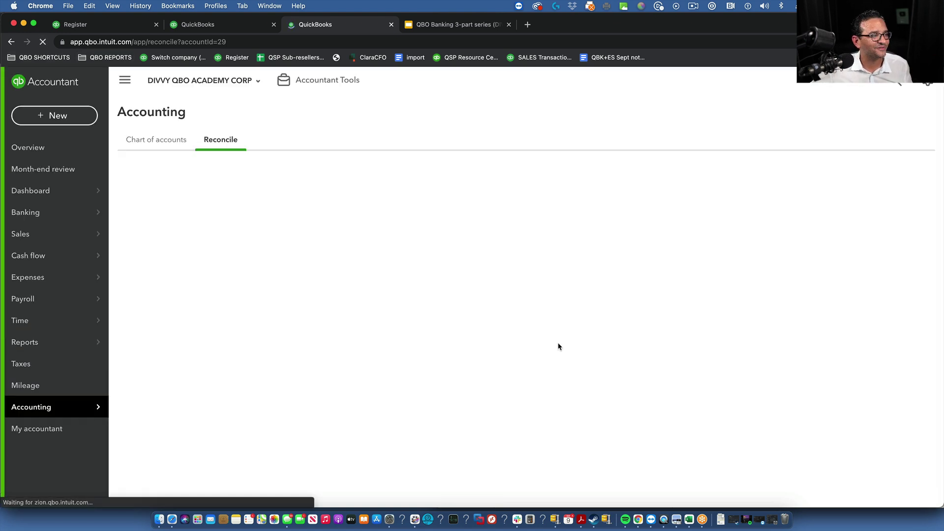
click(521, 423)
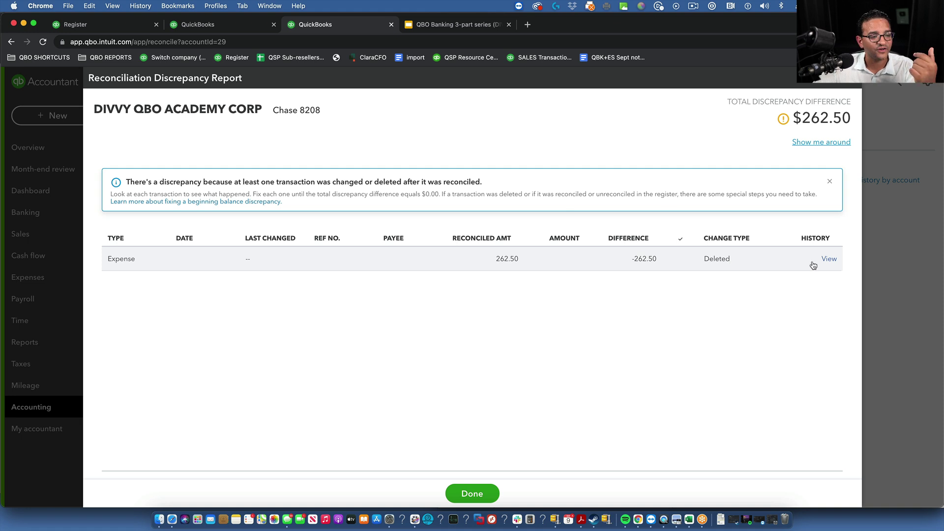
Step: Open the audit history of the deleted 262.50 expense and examine the details of its Sep 9, 2:55 pm entry
click(828, 260)
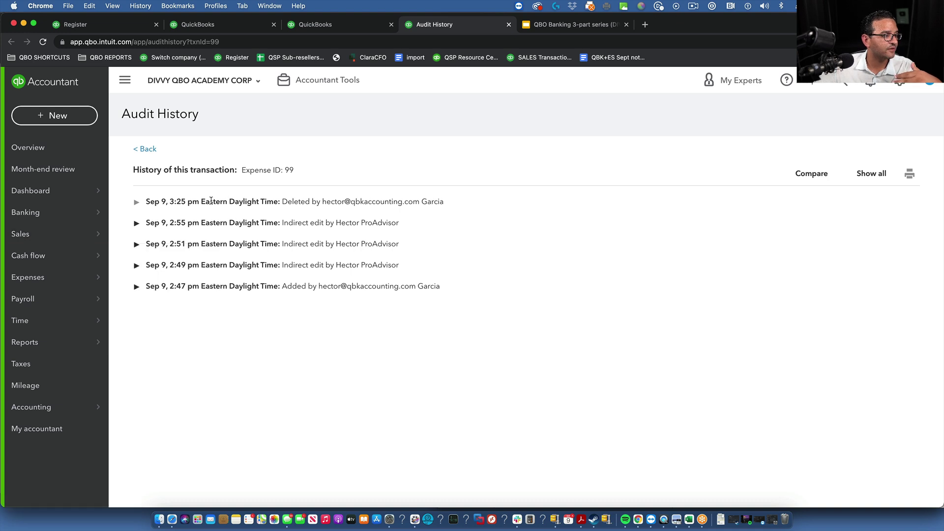
click(137, 225)
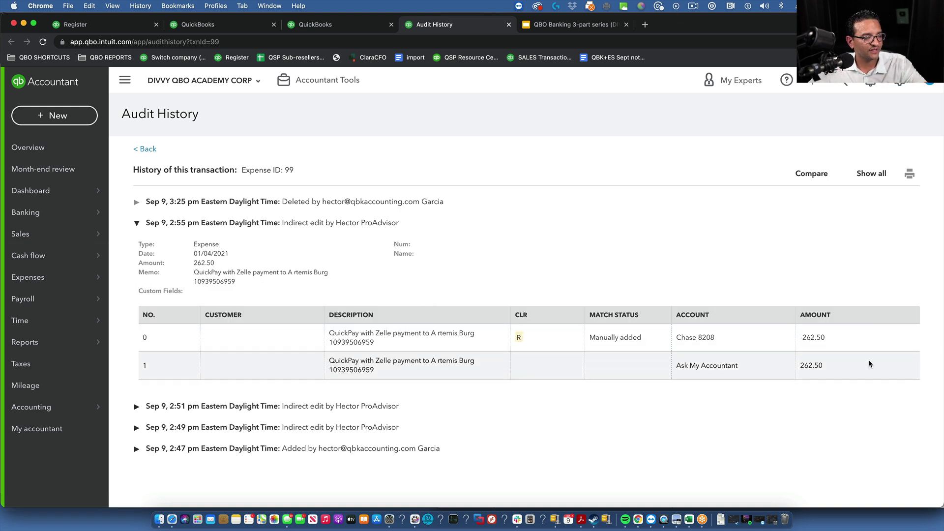
drag(816, 372, 792, 364)
right_click(815, 363)
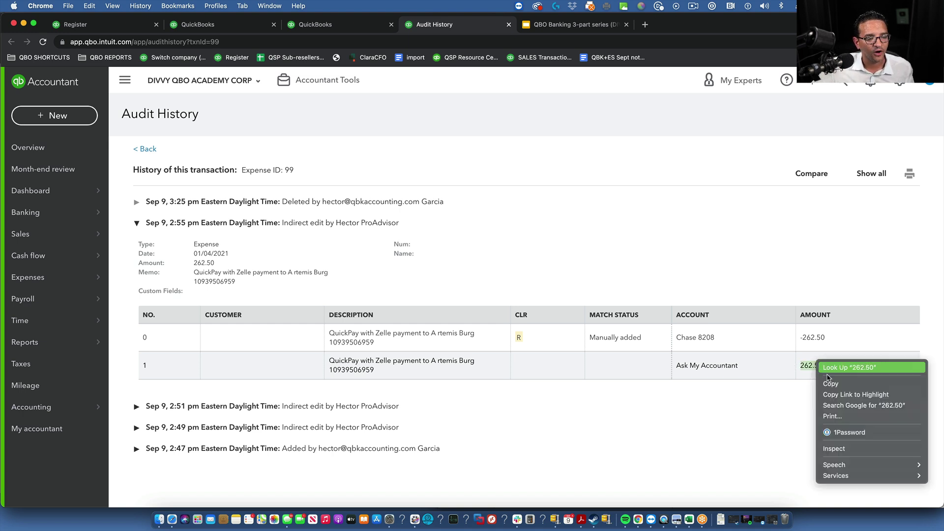
click(684, 365)
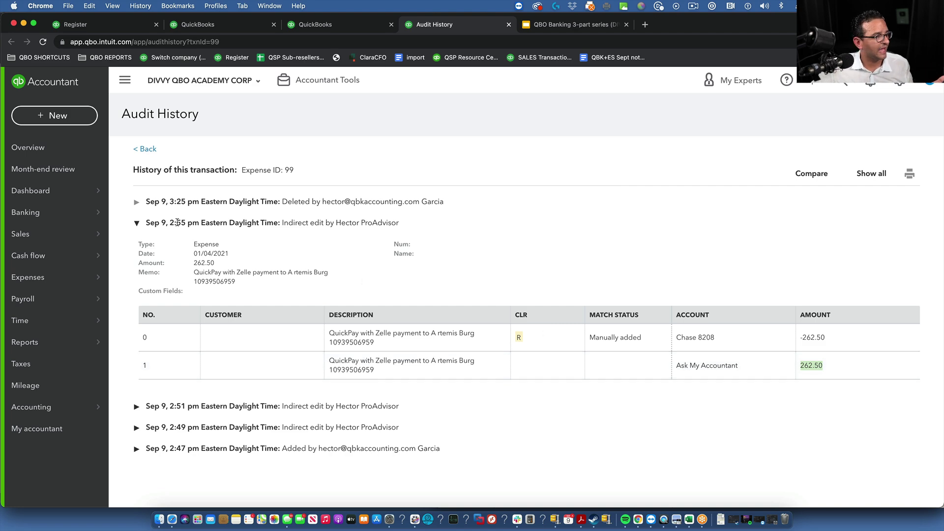
Step: Create a new expense from Chase 8208, add "zelle" as a new payee, and set the payment date to 01/05/2021
click(45, 115)
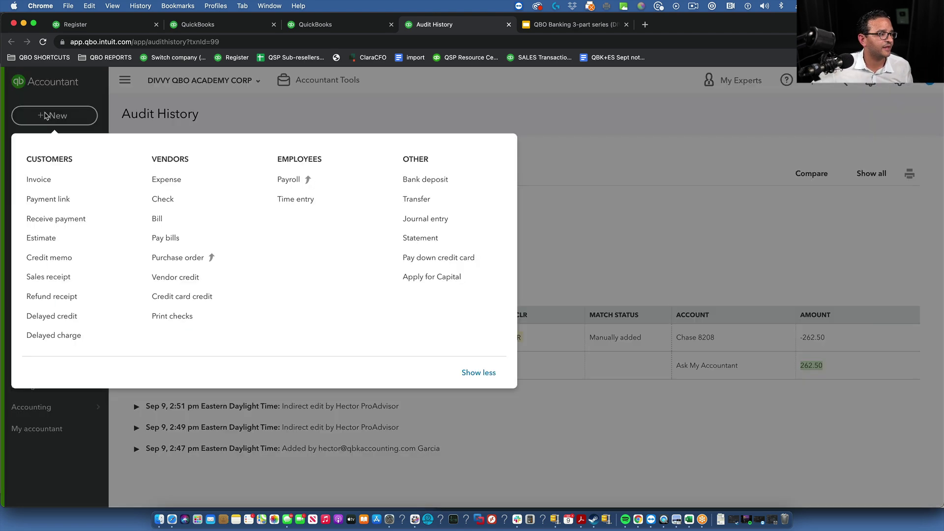
click(167, 179)
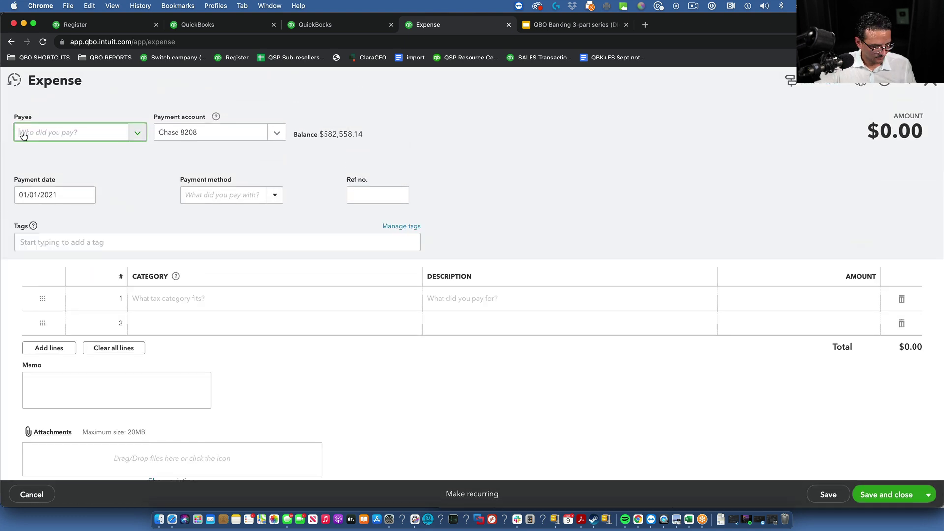
text(zelle)
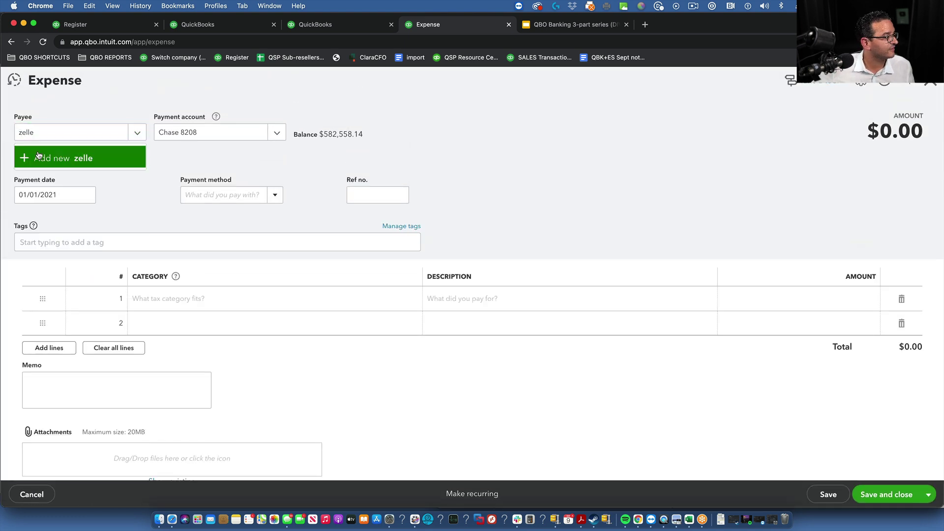
click(39, 155)
click(171, 261)
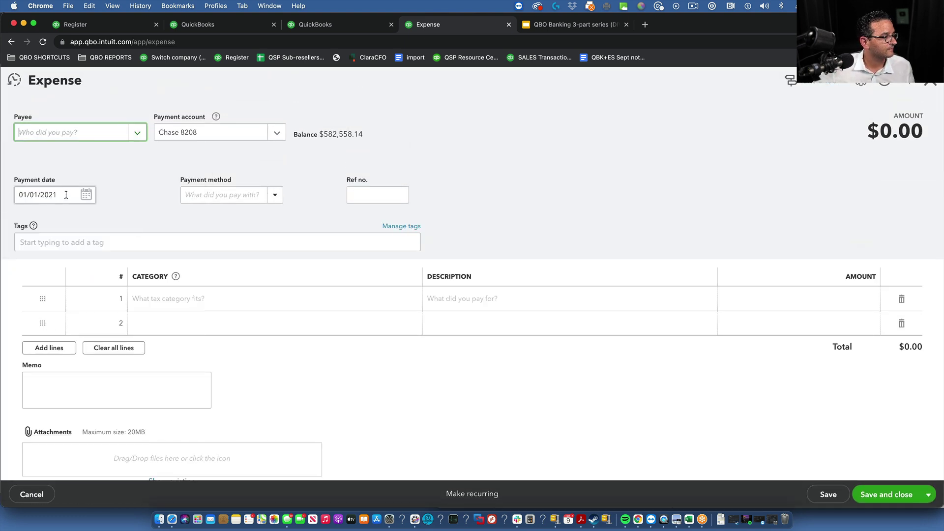
click(66, 195)
text(0105)
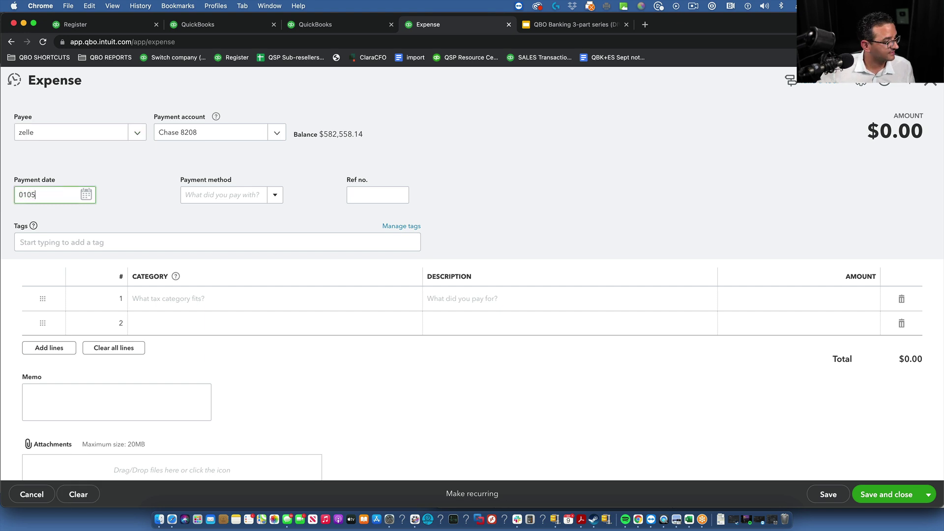
Step: Categorize the expense's first line as Ask My Accountant with an amount of 262.50, then save and close it
click(167, 299)
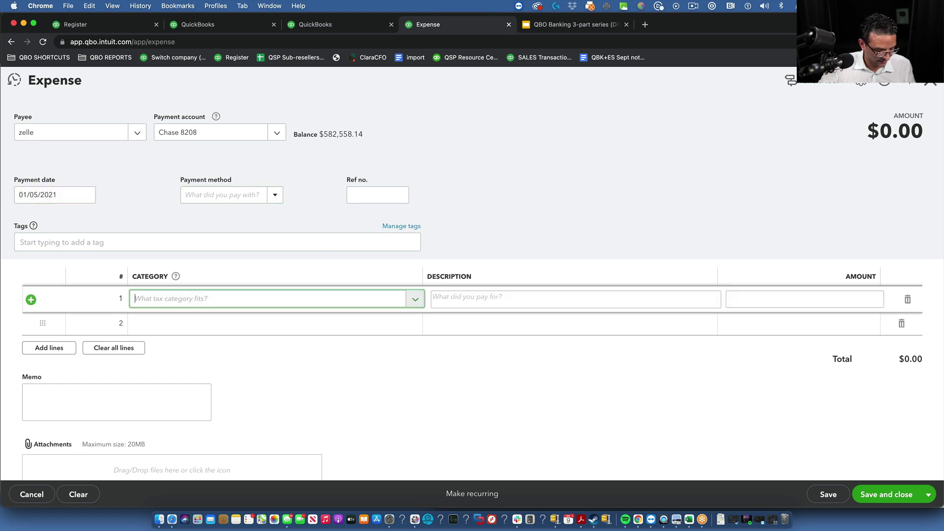
text(ask)
key(Down)
key(Return)
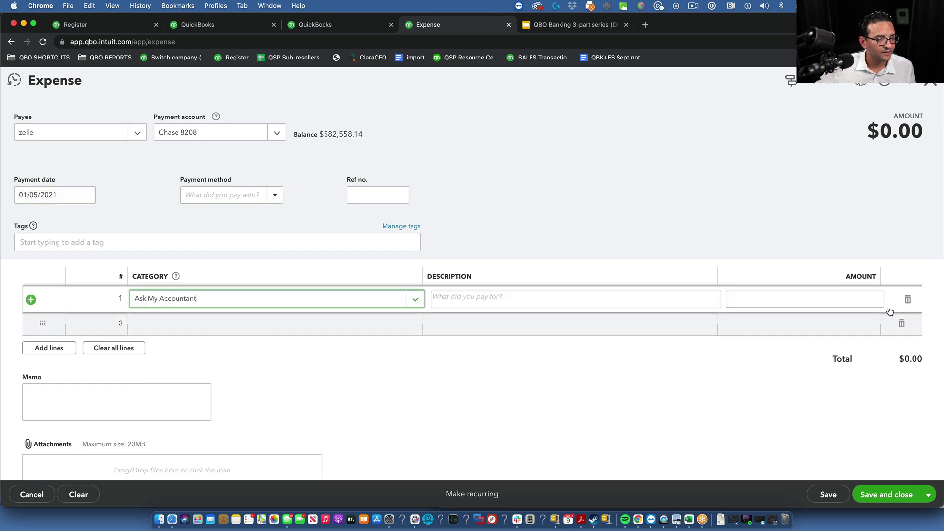
click(868, 301)
text(262.50)
click(830, 402)
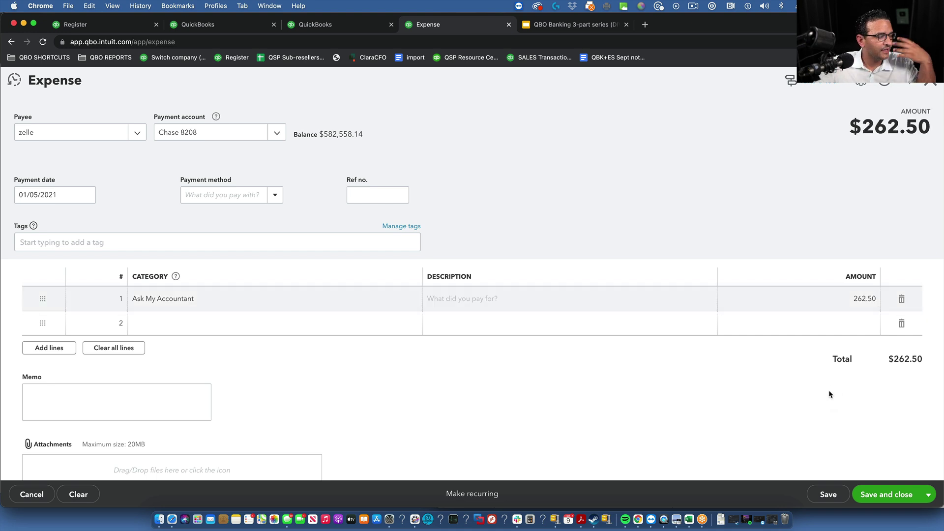
click(884, 494)
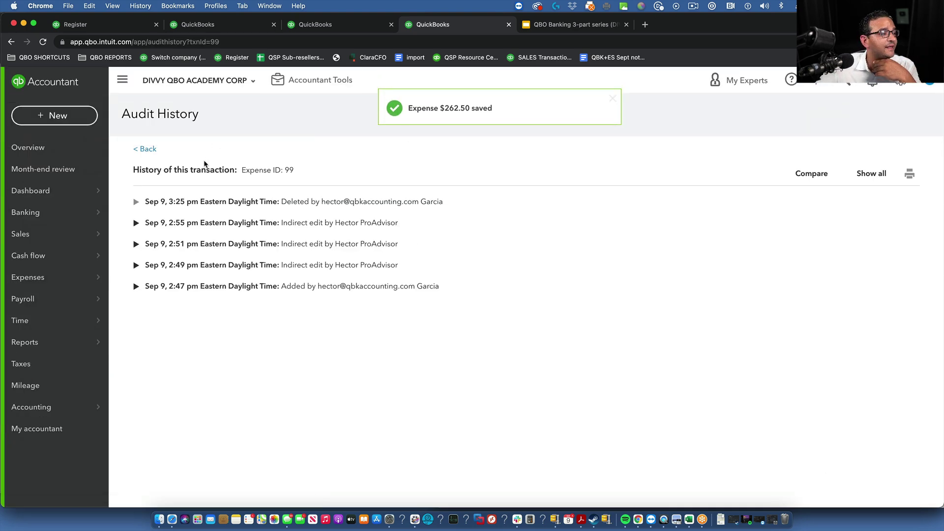
Step: Return to the Reconcile page, reload it, and recheck the discrepancy report for the deleted expense
click(143, 149)
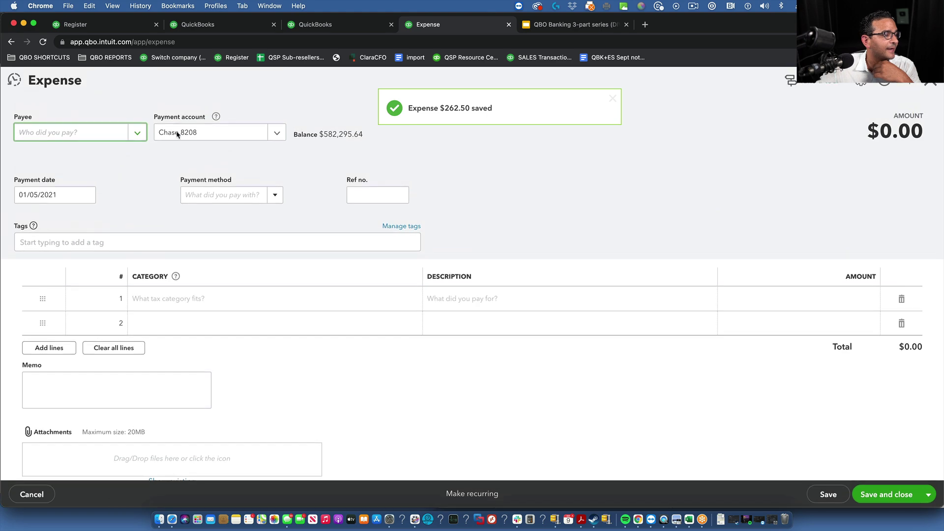
key(super+bracketleft)
click(315, 24)
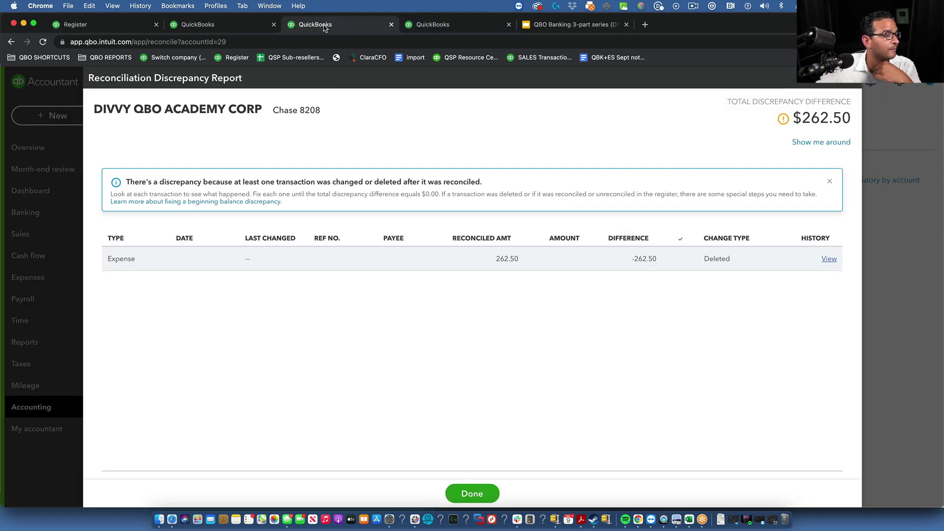
click(43, 41)
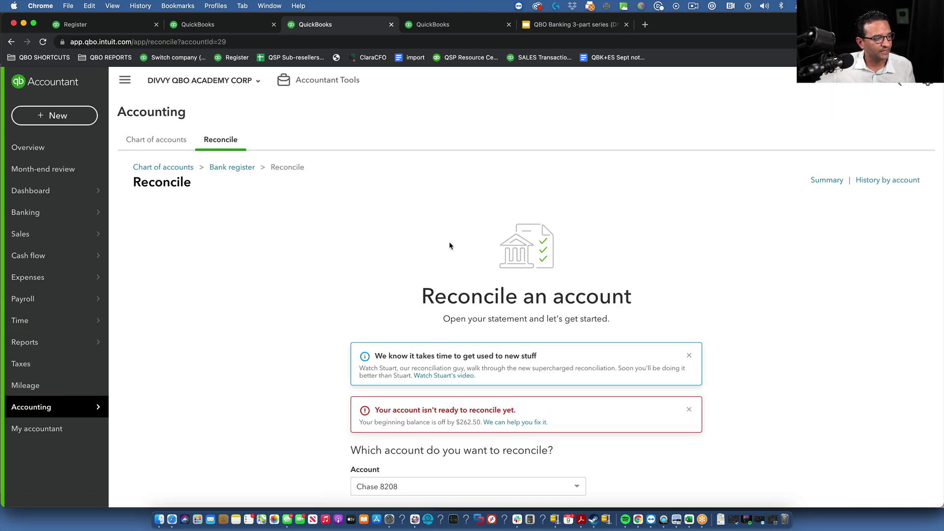
scroll(566, 406, down, 1)
click(521, 404)
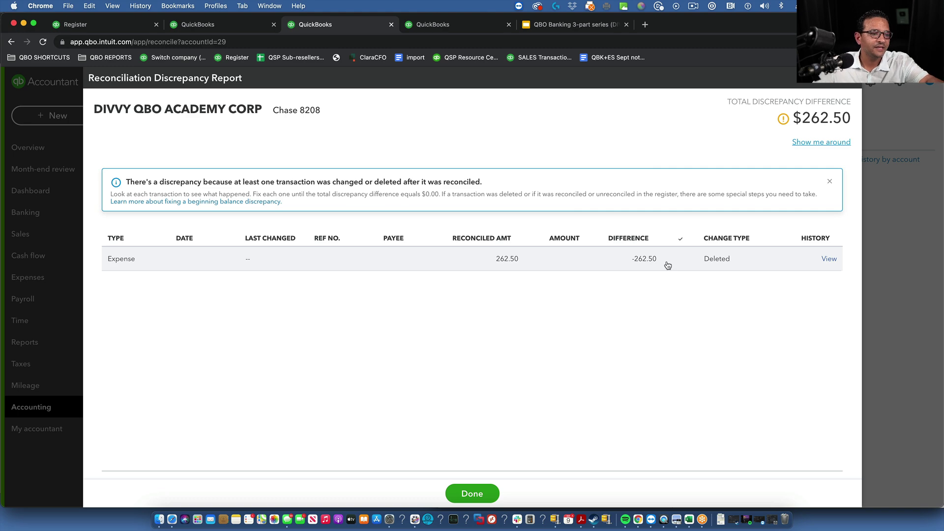
Step: Close the discrepancy report and open the Chase 8208 reconciliation report for the last statement ending 02/01/2021
click(853, 85)
scroll(786, 256, down, 5)
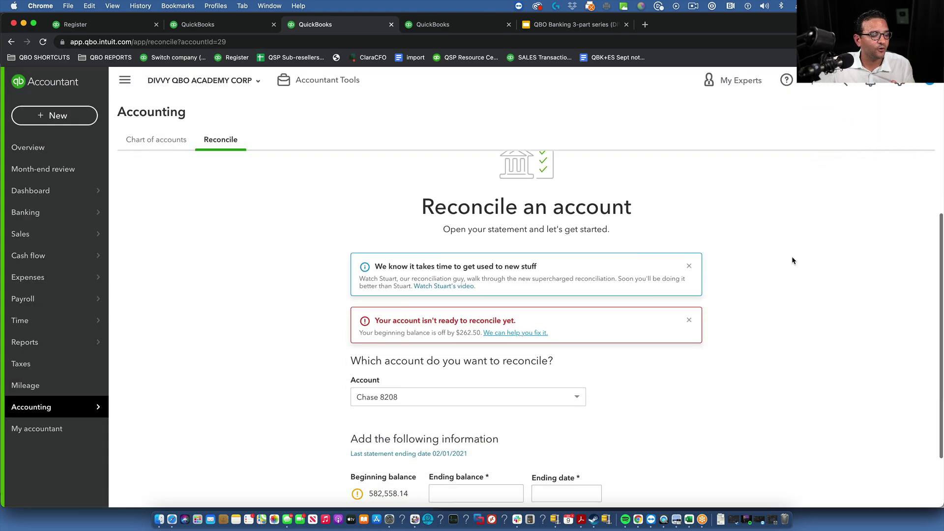
click(474, 449)
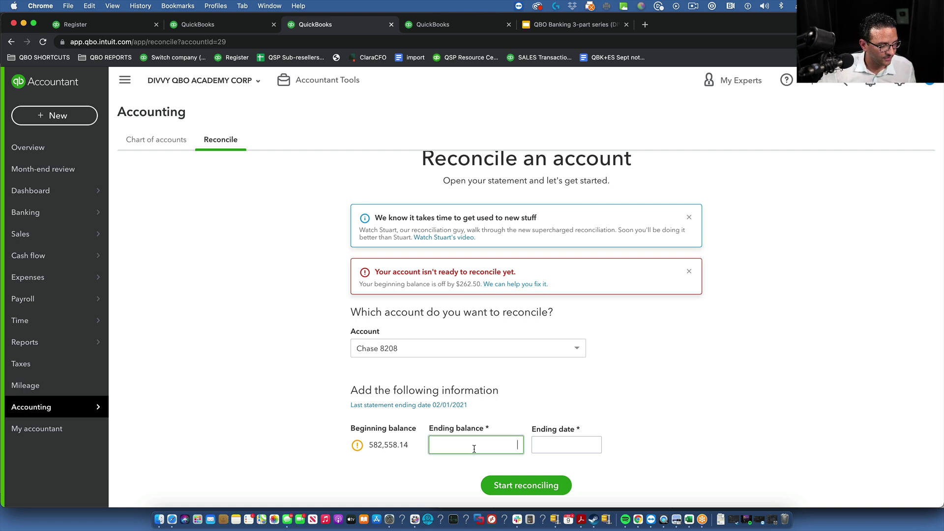
click(447, 404)
scroll(548, 368, down, 3)
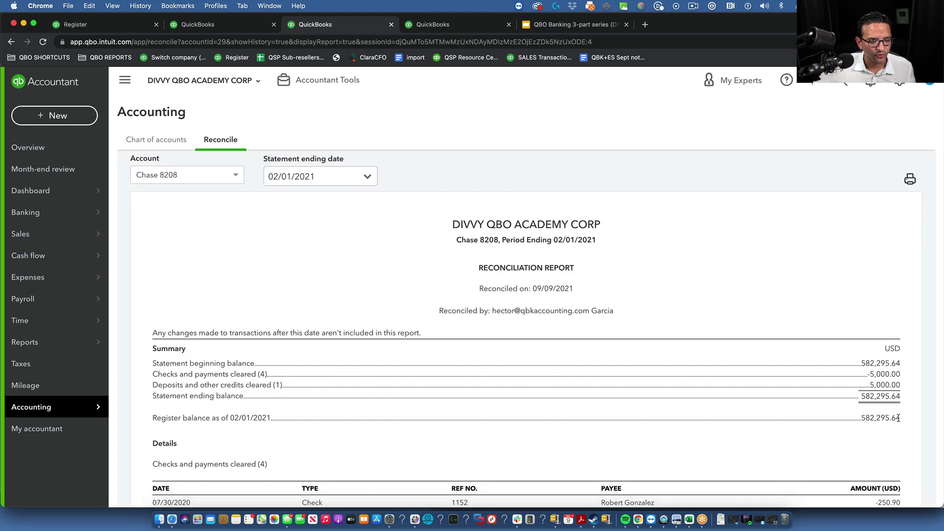
Step: Copy the register balance as of 02/01/2021 from the reconciliation report and return to the Reconcile page
drag(897, 418, 877, 420)
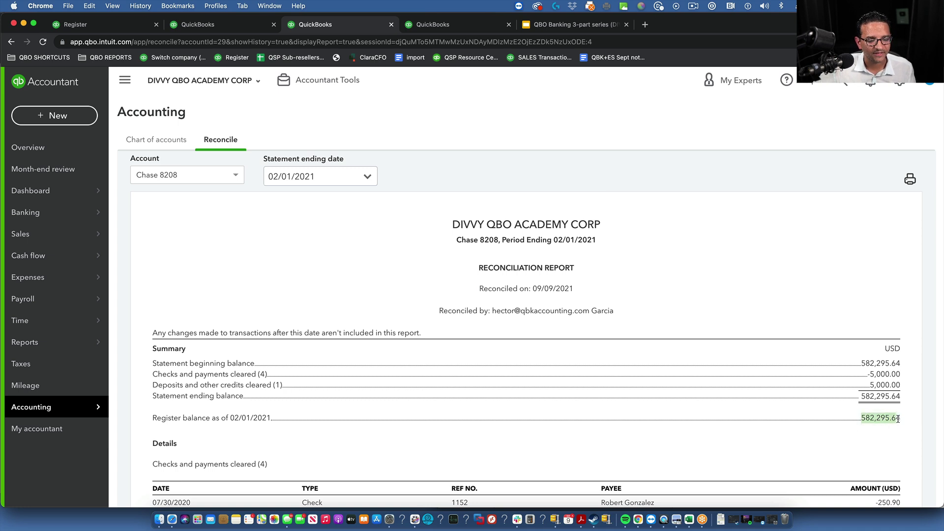
right_click(900, 418)
click(787, 407)
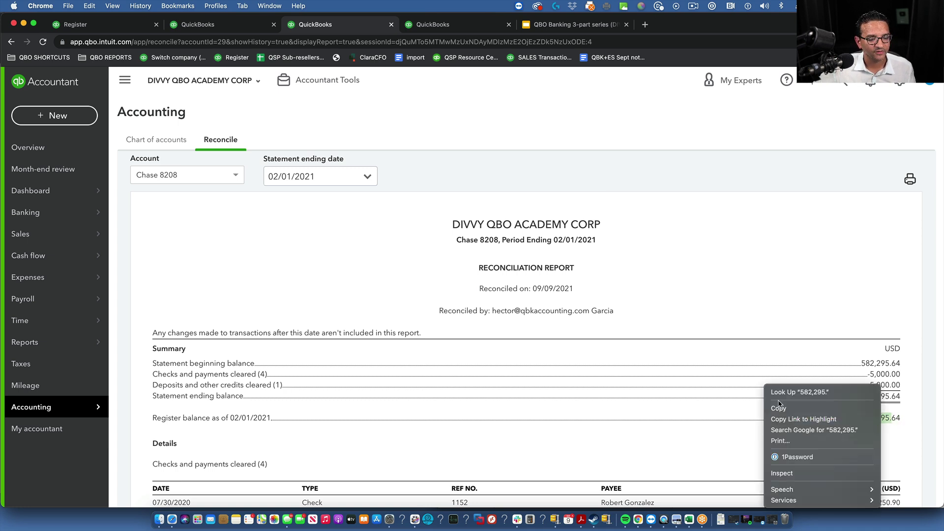
click(11, 43)
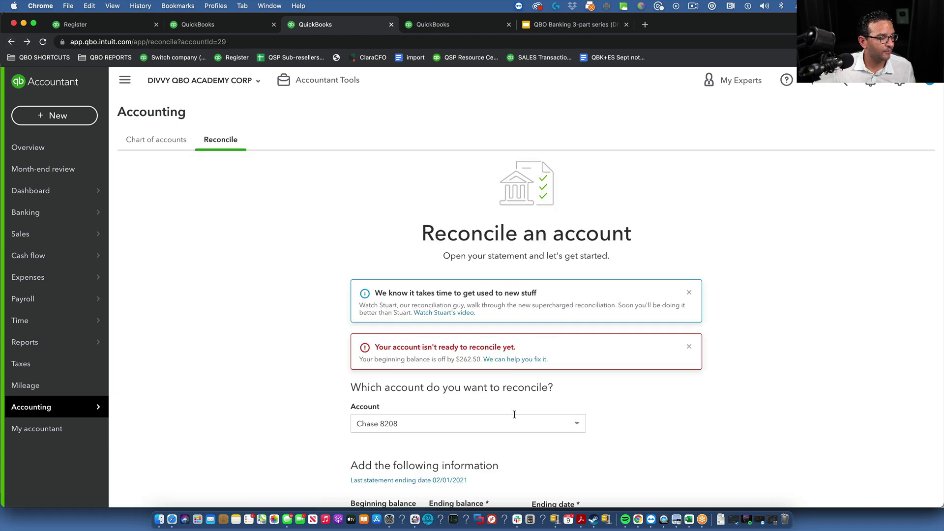
Step: Start reconciling Chase 8208 with an ending balance of 582,295.64 and an ending date of 02/01/2021
scroll(581, 421, down, 2)
click(459, 421)
key(super+v)
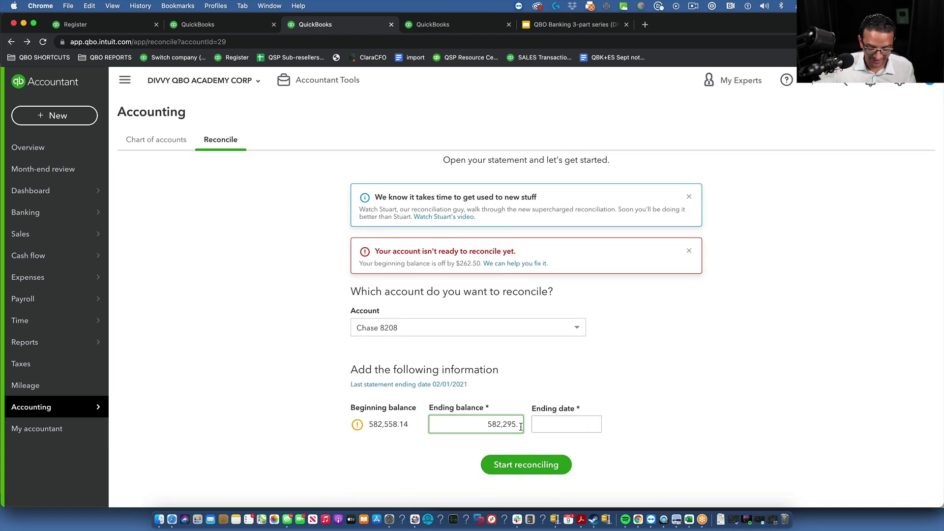
text(94)
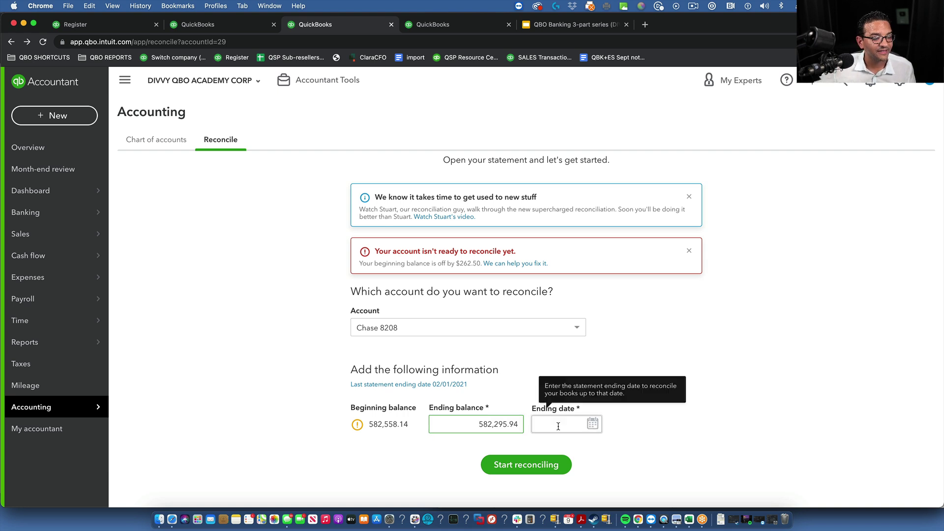
key(BackSpace)
key(BackSpace)
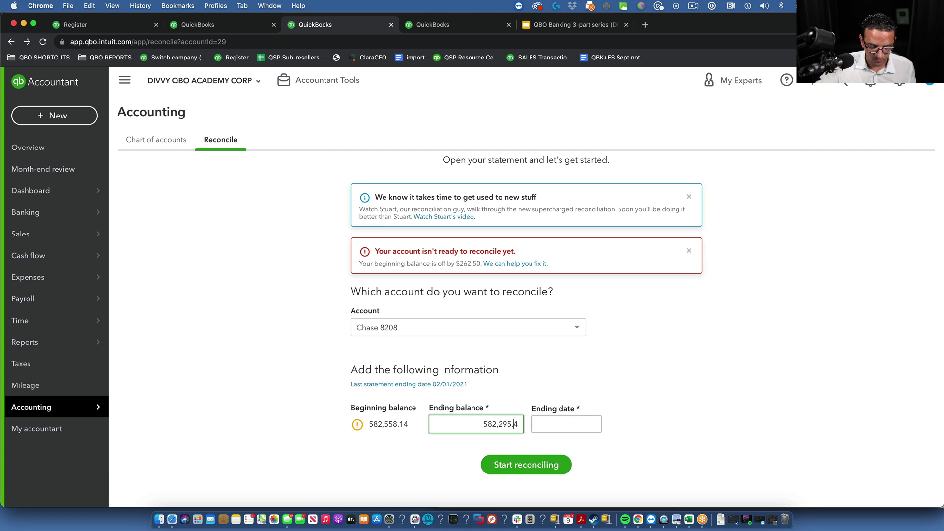
text(64)
click(546, 426)
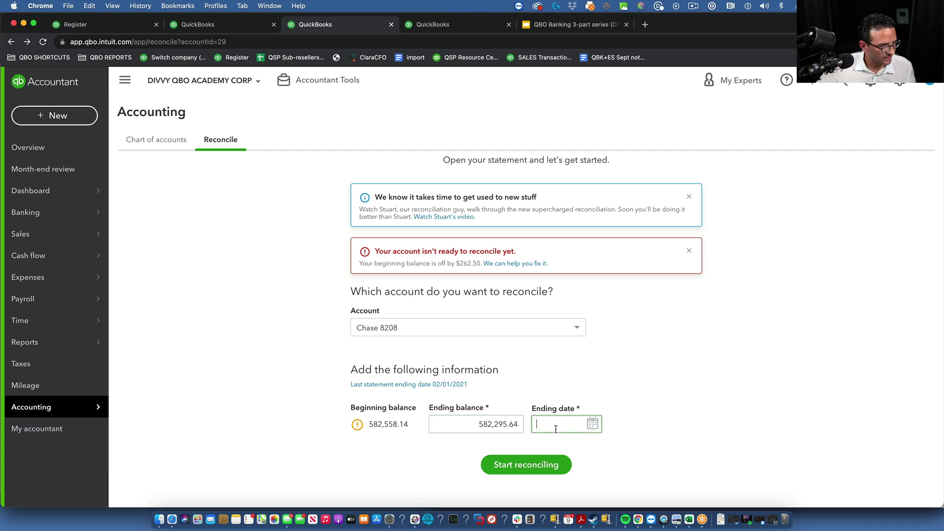
text(02/01/2021)
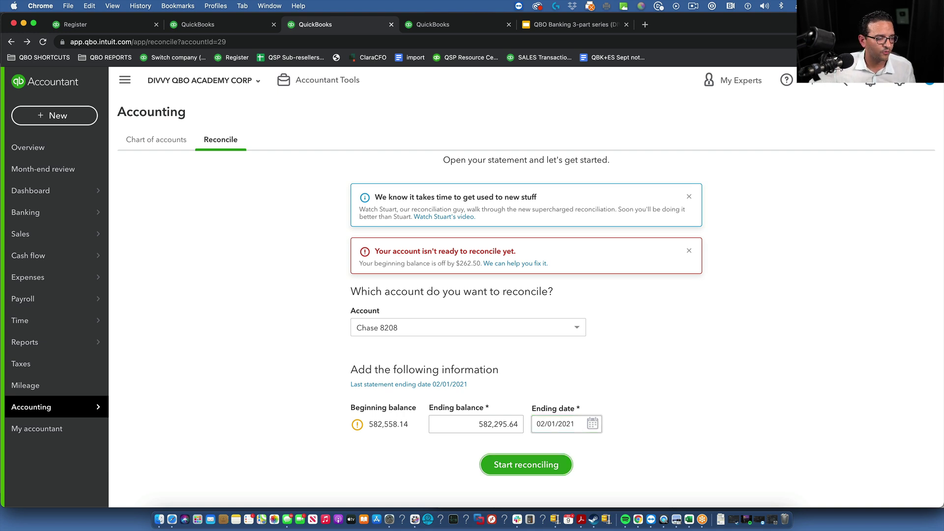
click(492, 462)
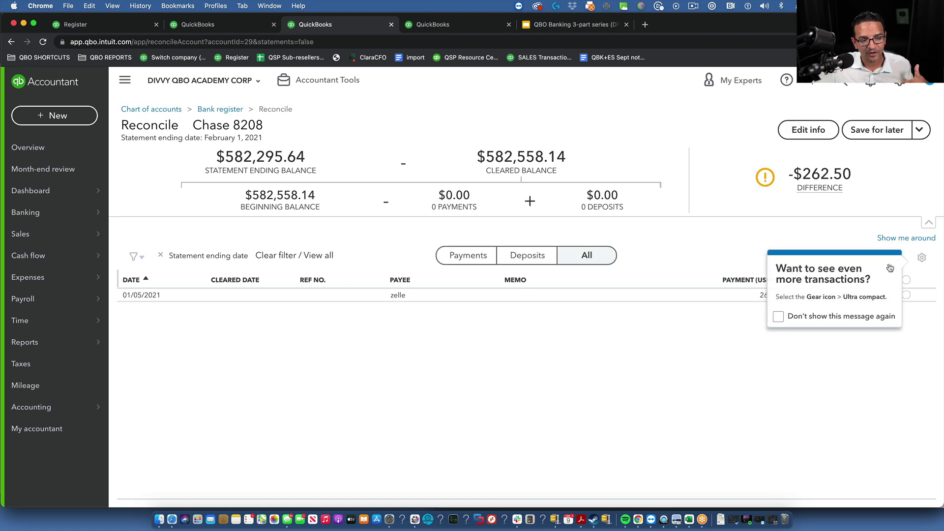
Step: Dismiss the display tip, mark the 01/05/2021 zelle payment as cleared, and finish the reconciliation
click(888, 267)
click(905, 296)
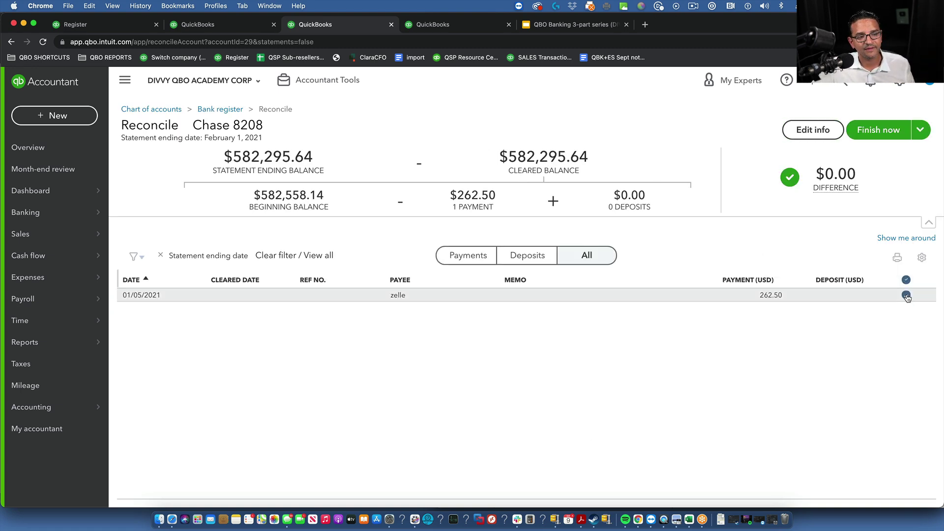
click(879, 131)
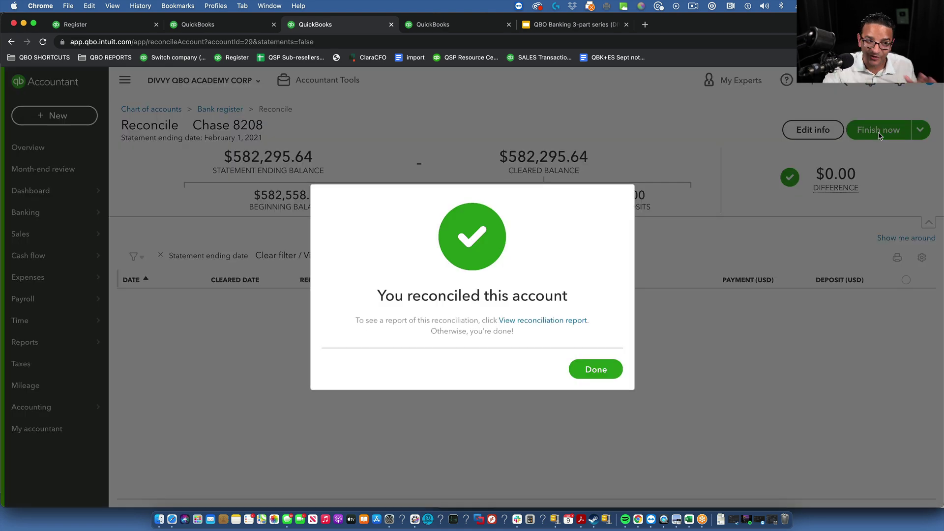
click(592, 369)
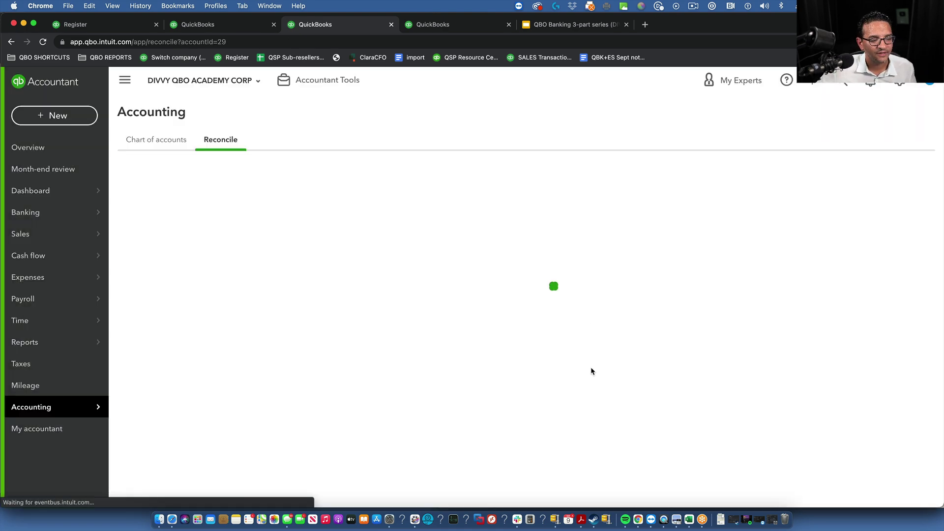
Step: Switch to the QBO Banking 3-part series presentation in Google Slides
click(574, 25)
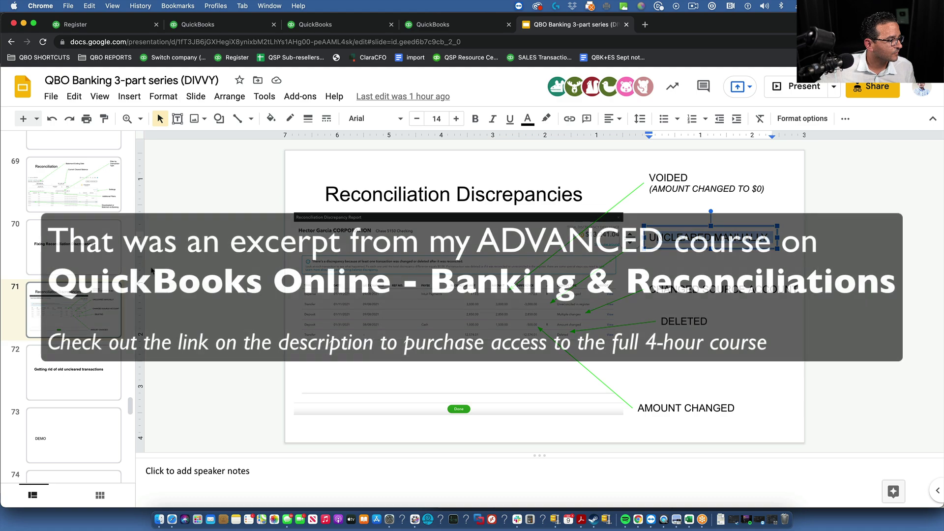